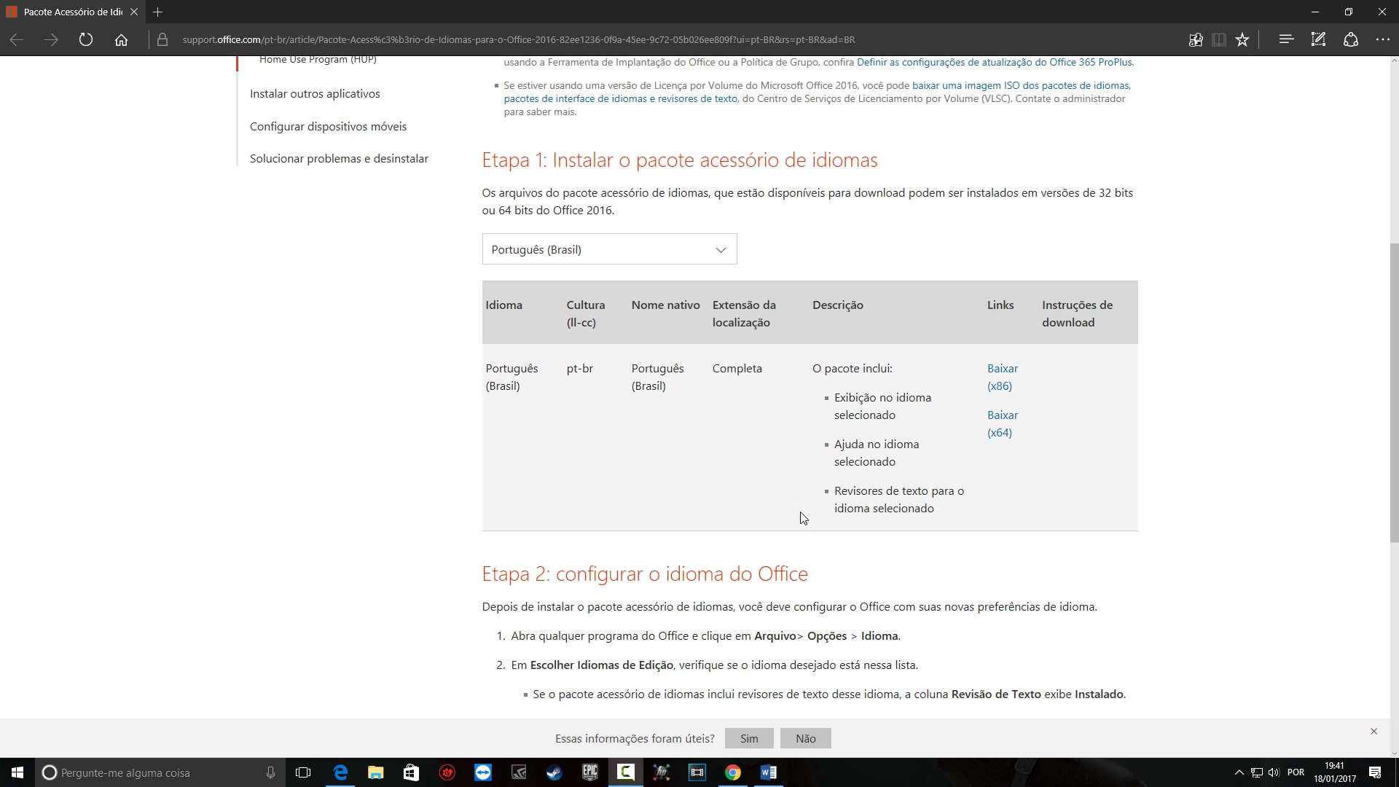
# Return to the Word tutorial and select text from the '01 - Assunto do tutorial' heading onward.
pyautogui.click(769, 773)
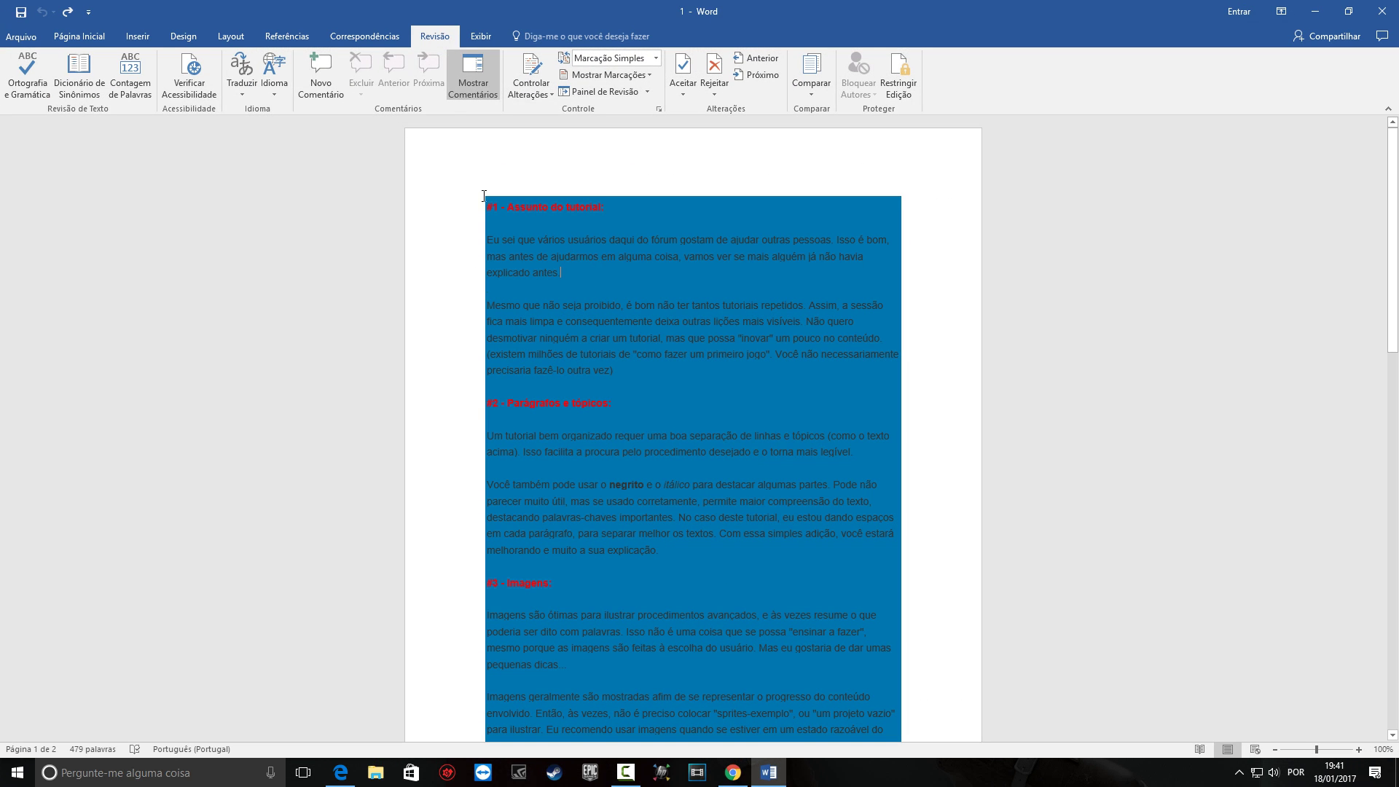
pyautogui.moveTo(492, 216)
pyautogui.mouseDown()
pyautogui.moveTo(612, 404)
pyautogui.moveTo(653, 414)
pyautogui.mouseUp()
pyautogui.click(614, 306)
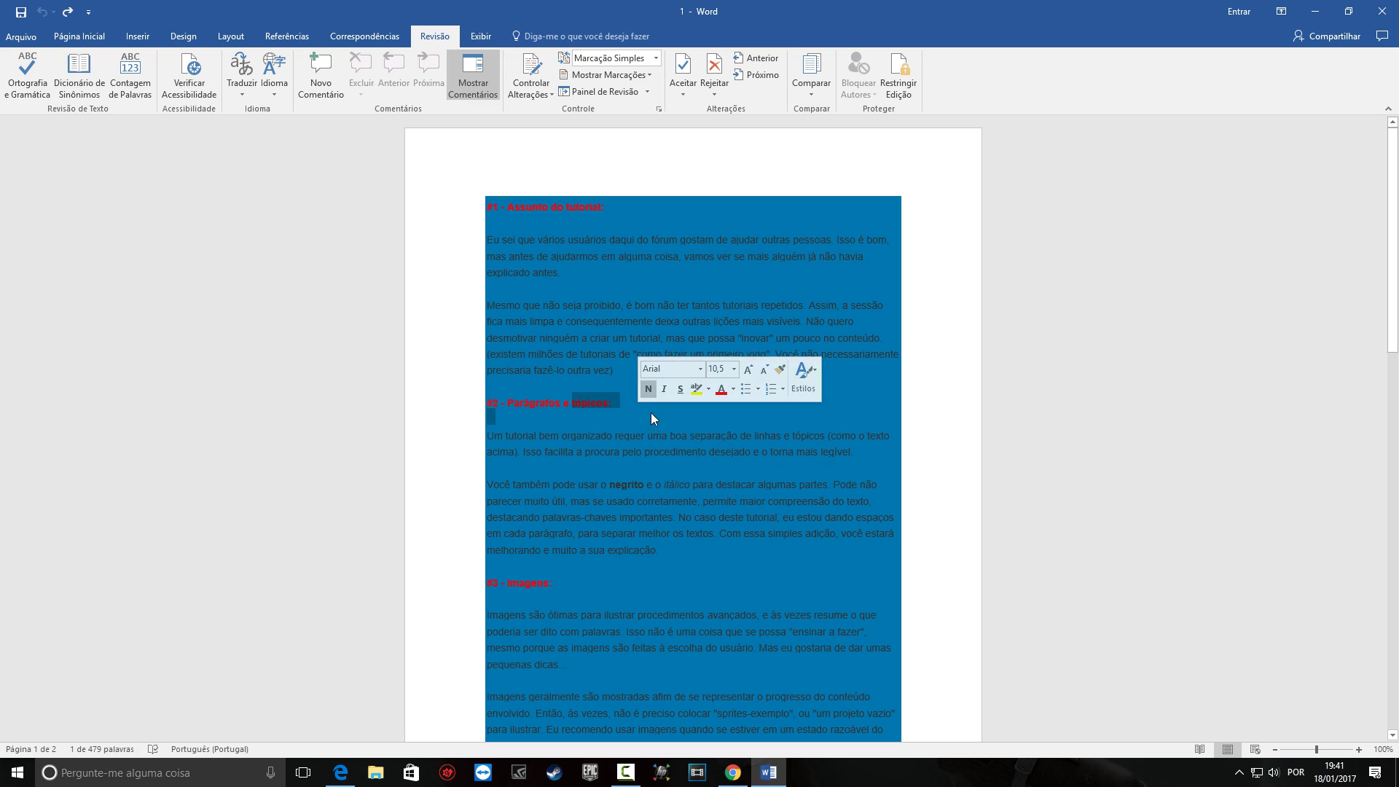
pyautogui.click(440, 183)
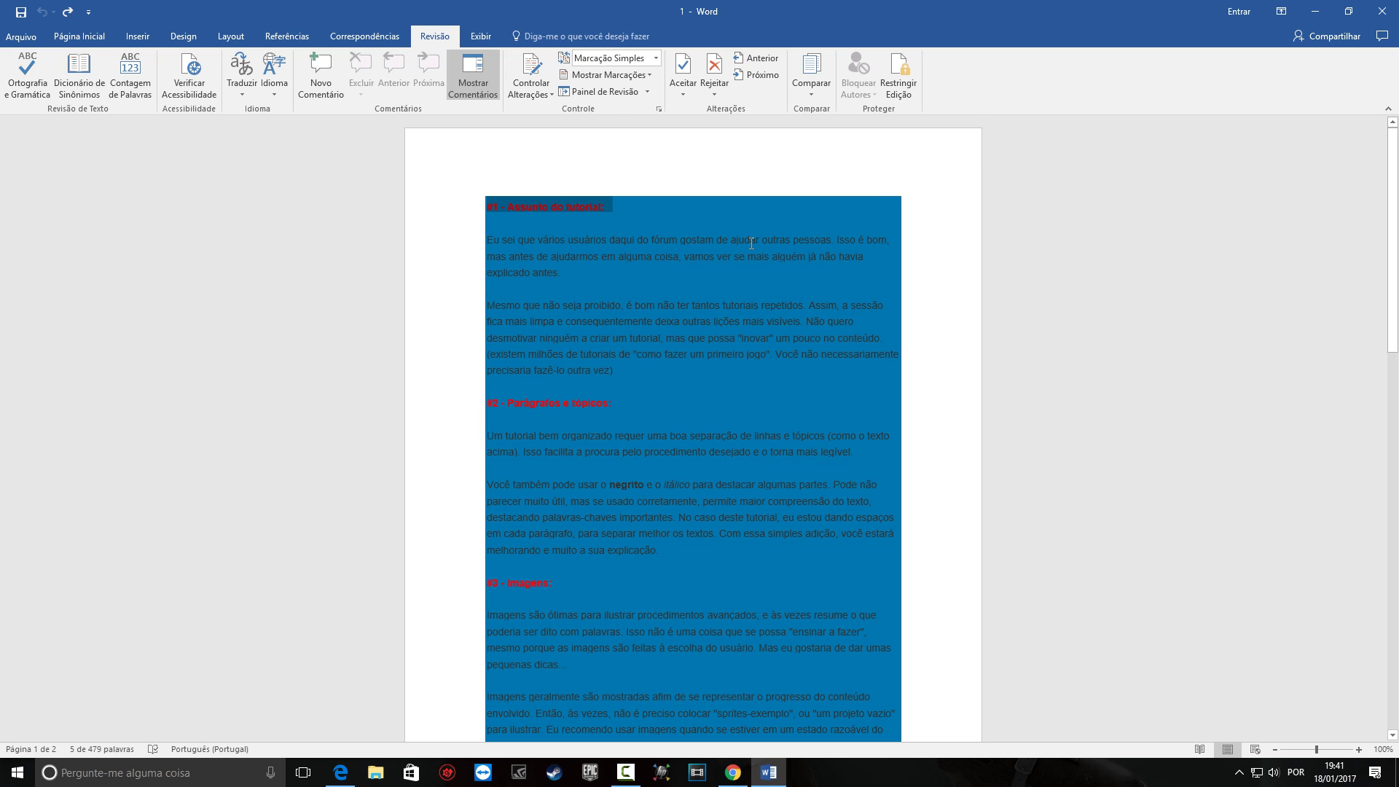
pyautogui.moveTo(750, 240); pyautogui.dragTo(860, 401)
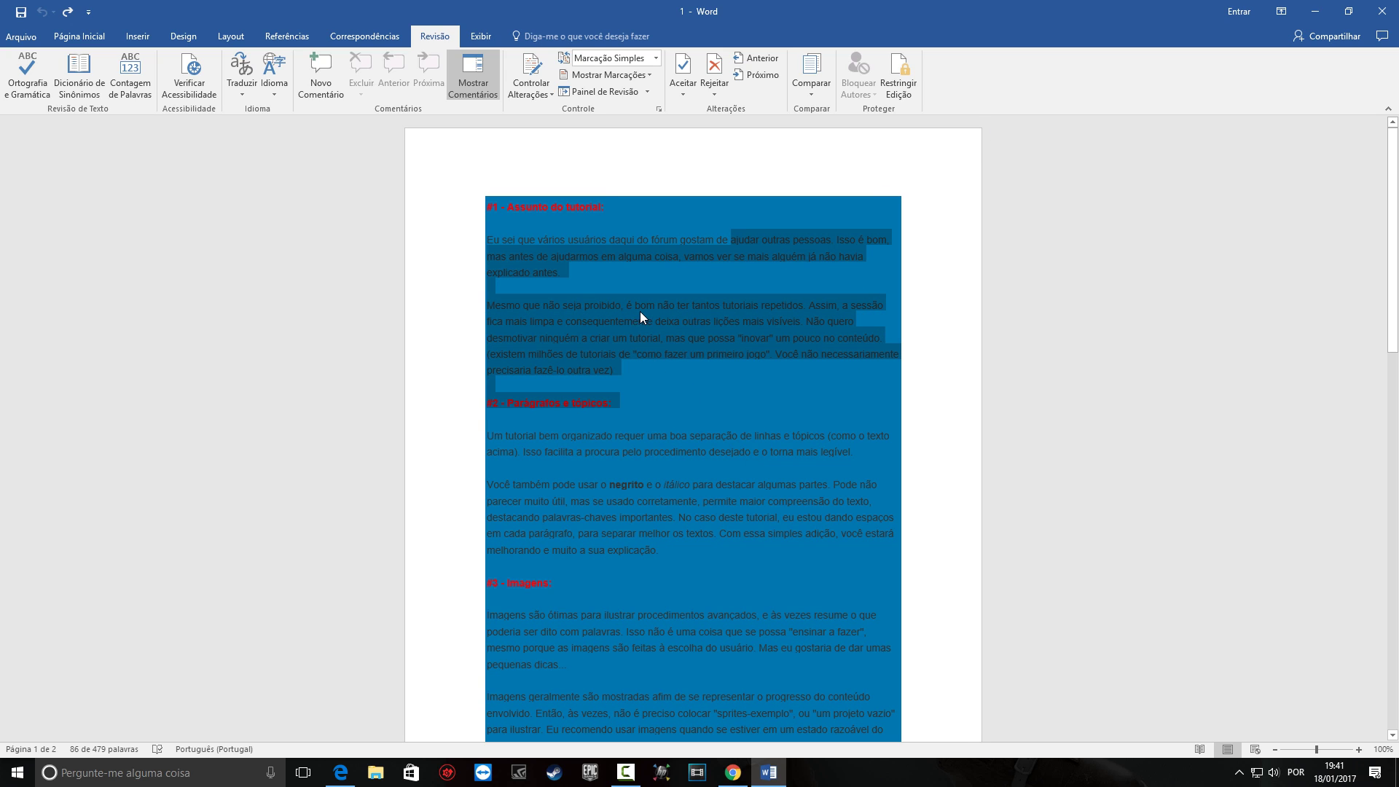
pyautogui.moveTo(724, 306)
pyautogui.mouseDown()
pyautogui.moveTo(831, 321)
pyautogui.moveTo(855, 383)
pyautogui.mouseUp()
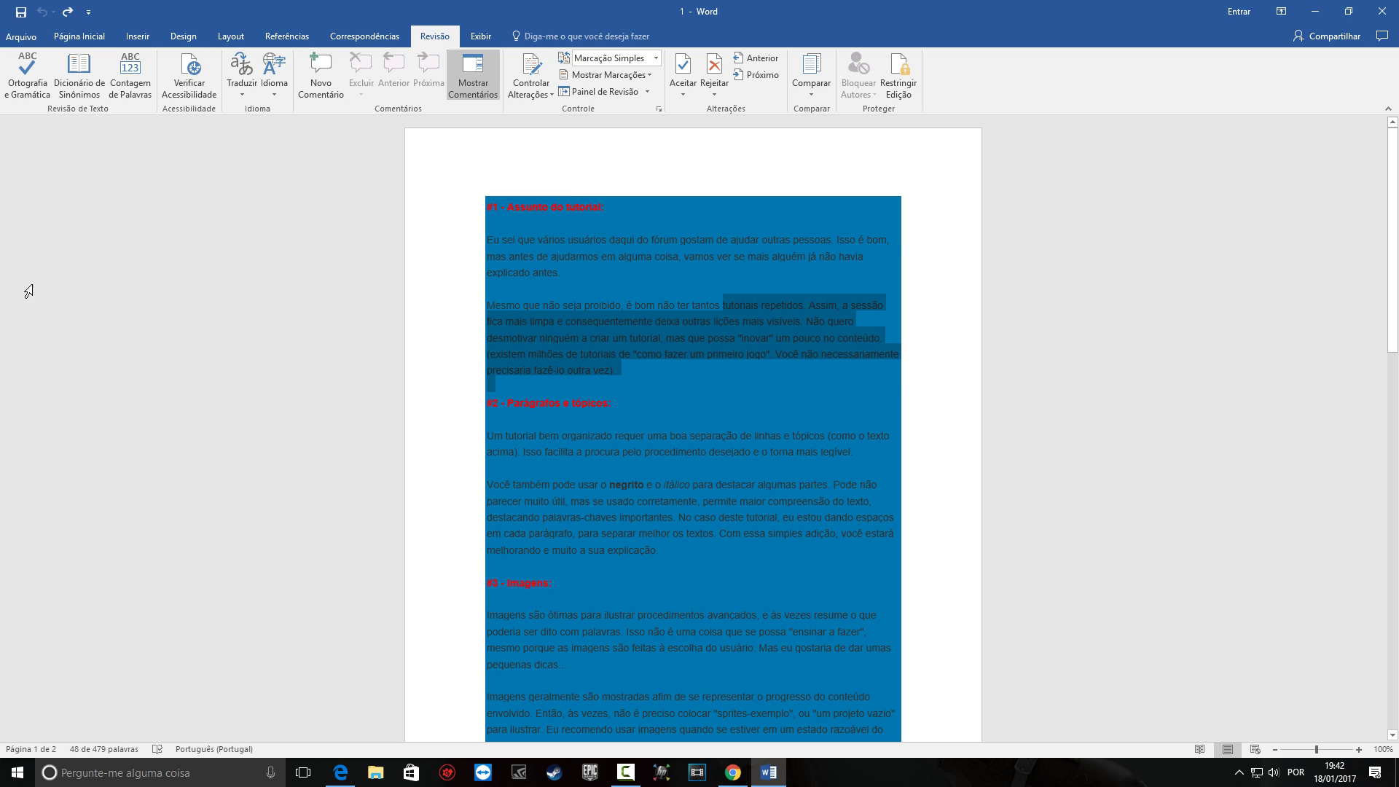
pyautogui.click(21, 36)
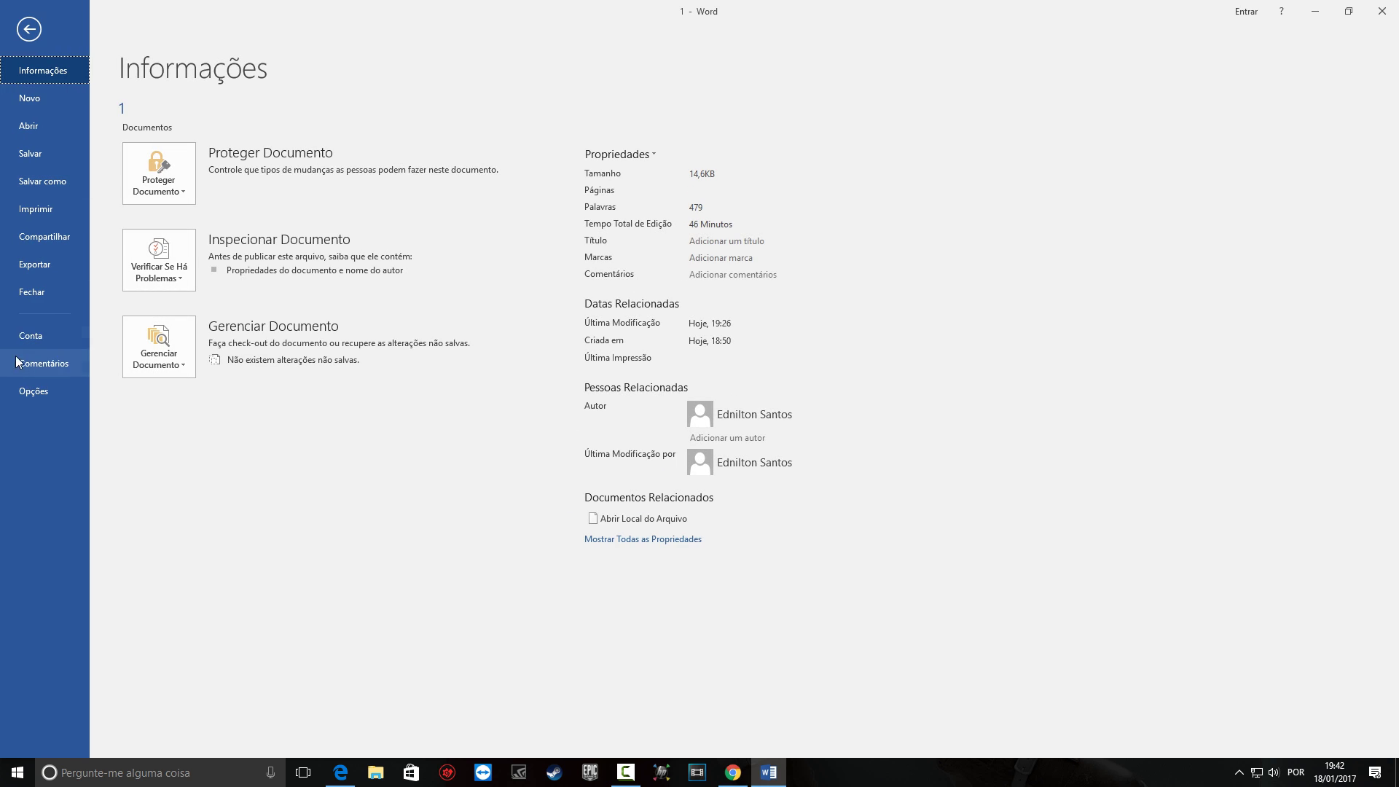
pyautogui.click(67, 339)
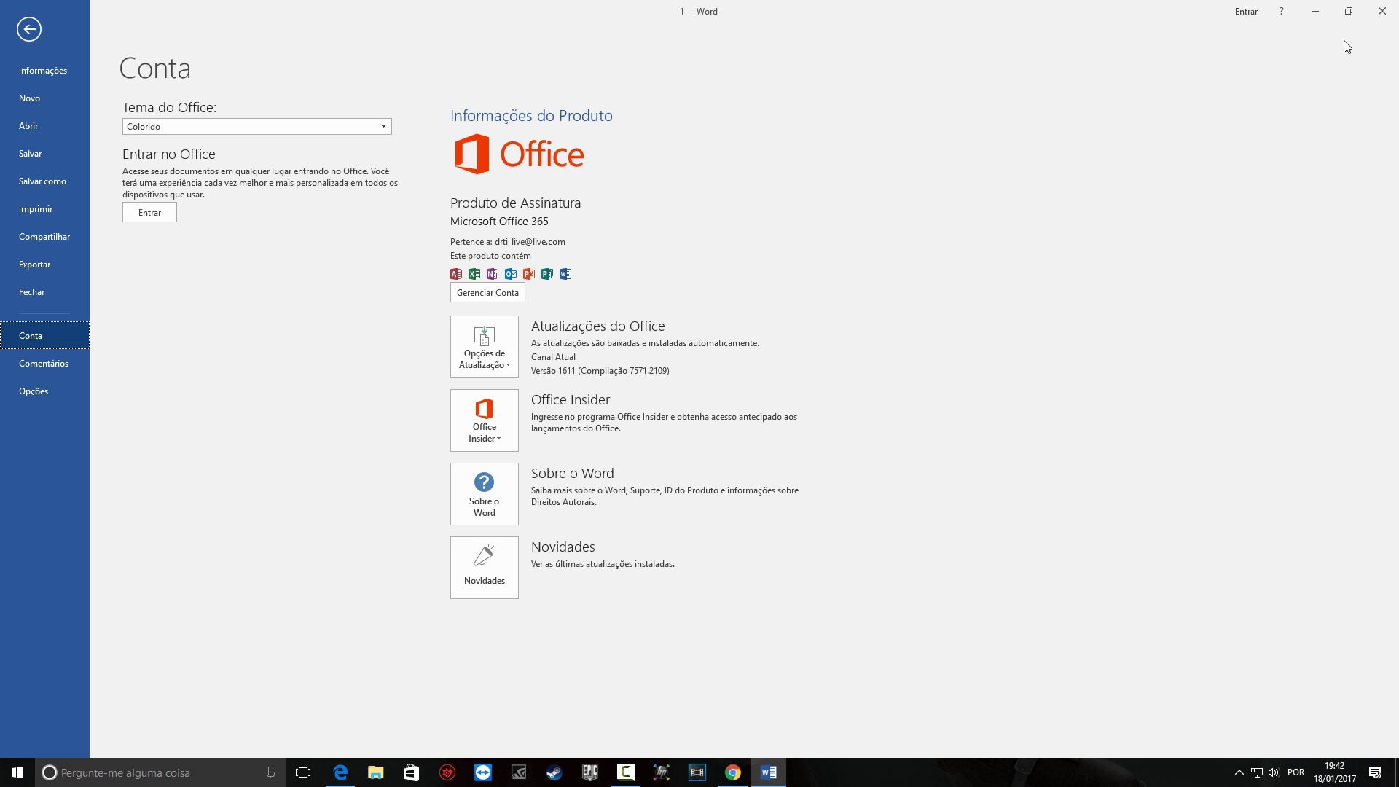
pyautogui.click(30, 29)
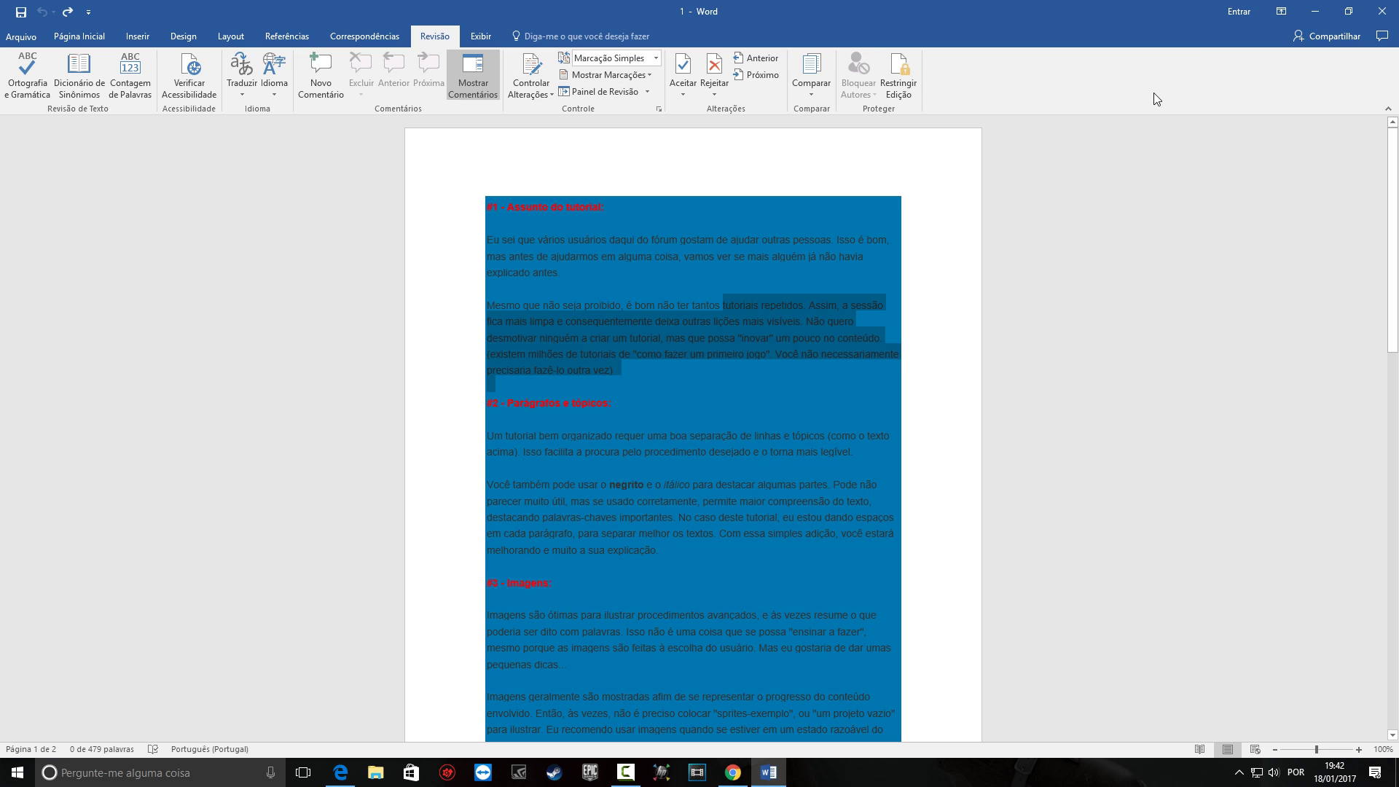
# Minimize Word and reload the Office 2016 language accessory pack article in Edge.
pyautogui.click(1315, 11)
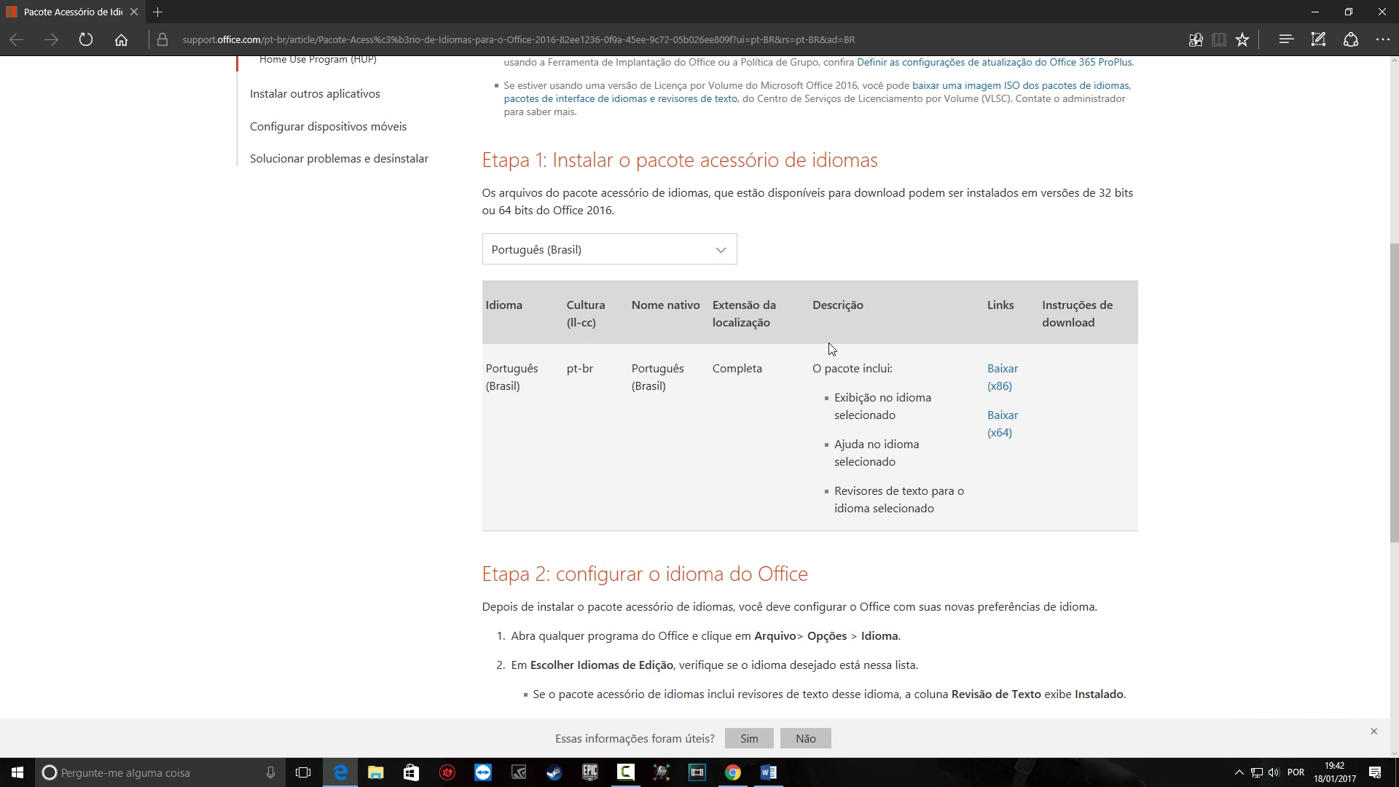
pyautogui.scroll(5, 641, 353)
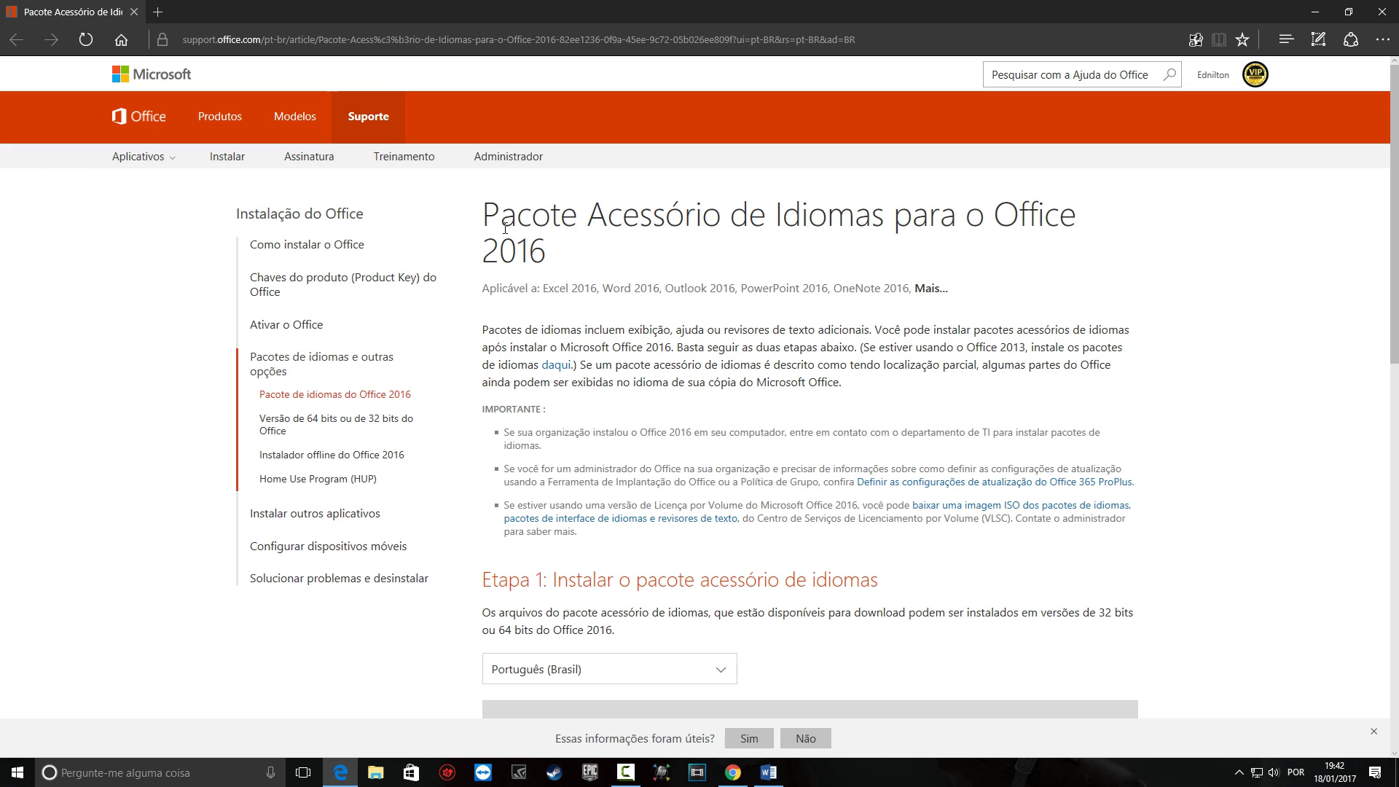
pyautogui.moveTo(182, 39); pyautogui.dragTo(646, 40)
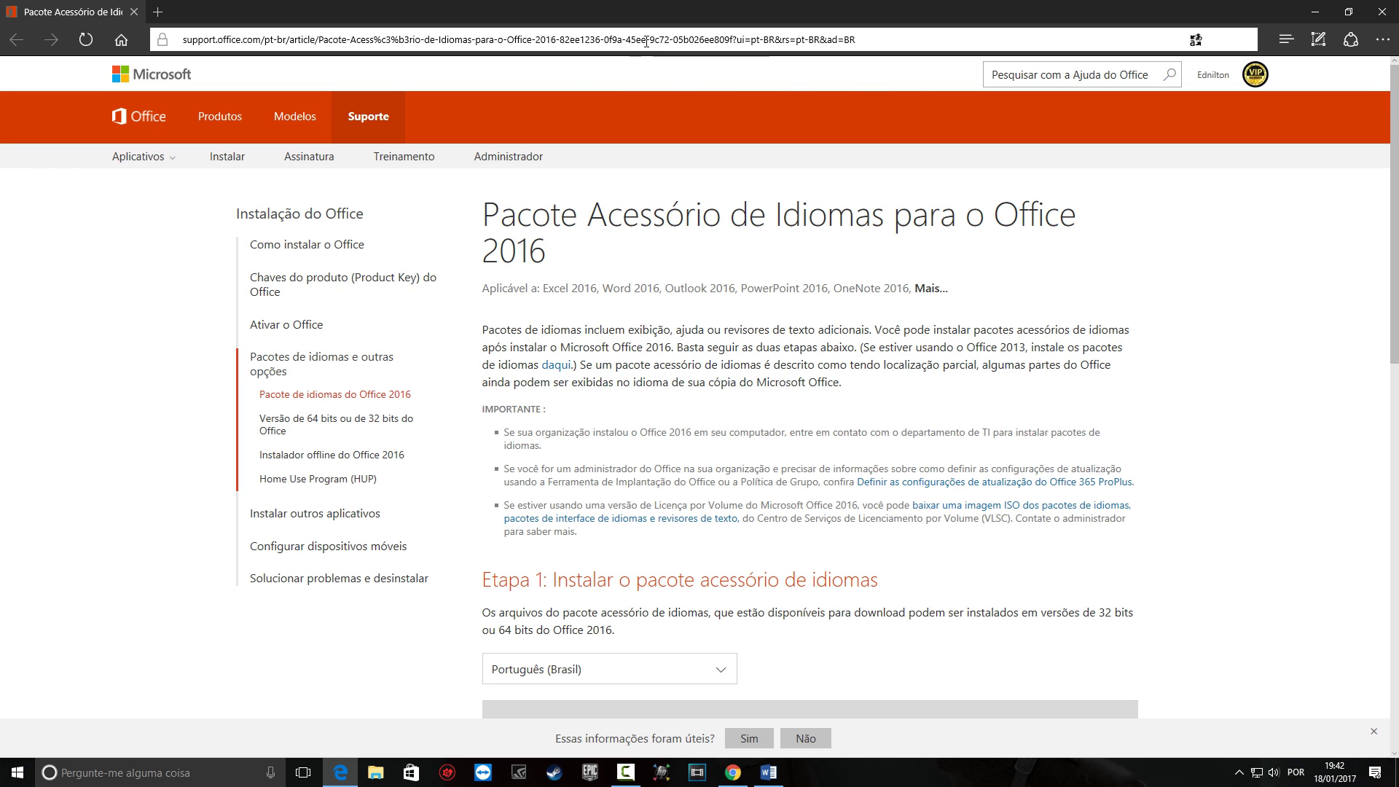
pyautogui.moveTo(901, 39); pyautogui.dragTo(198, 45)
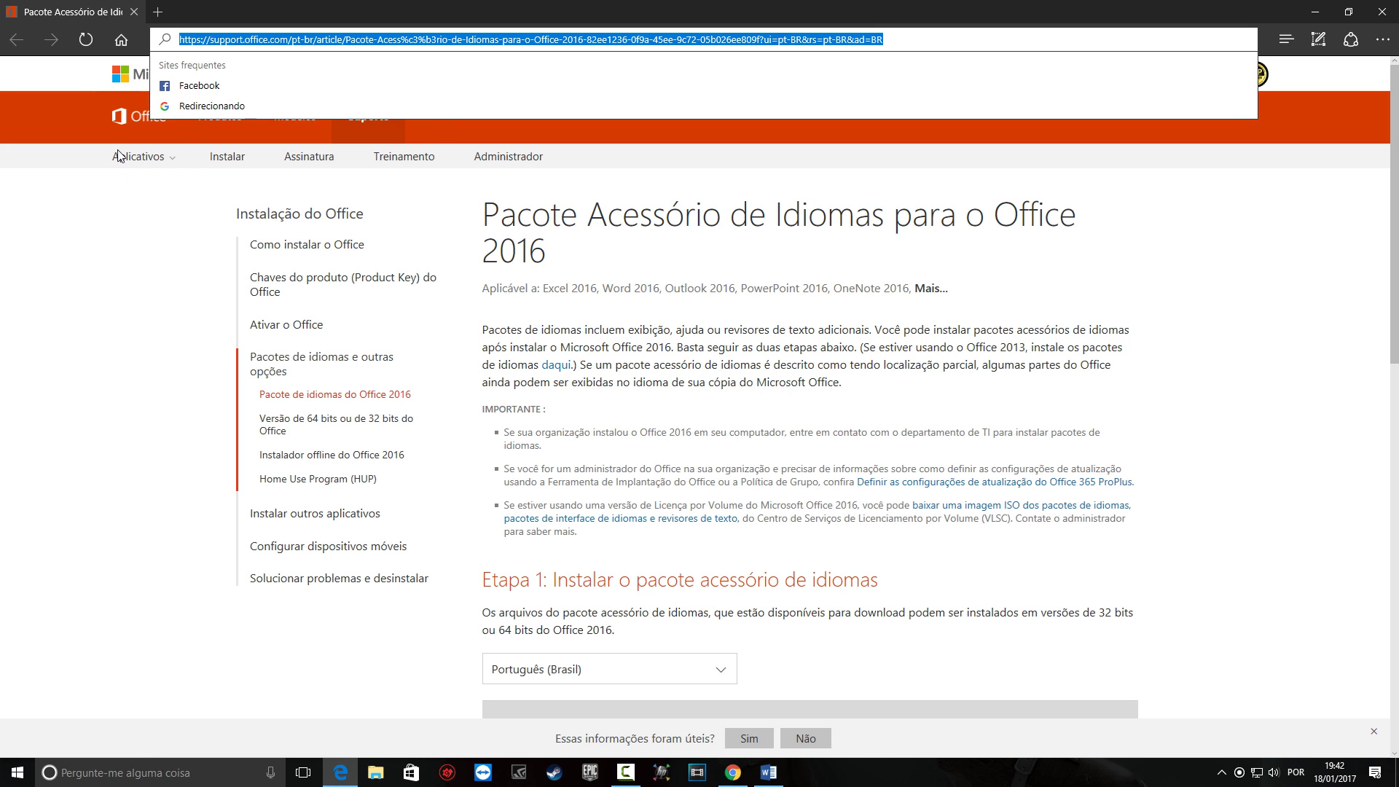
pyautogui.click(88, 40)
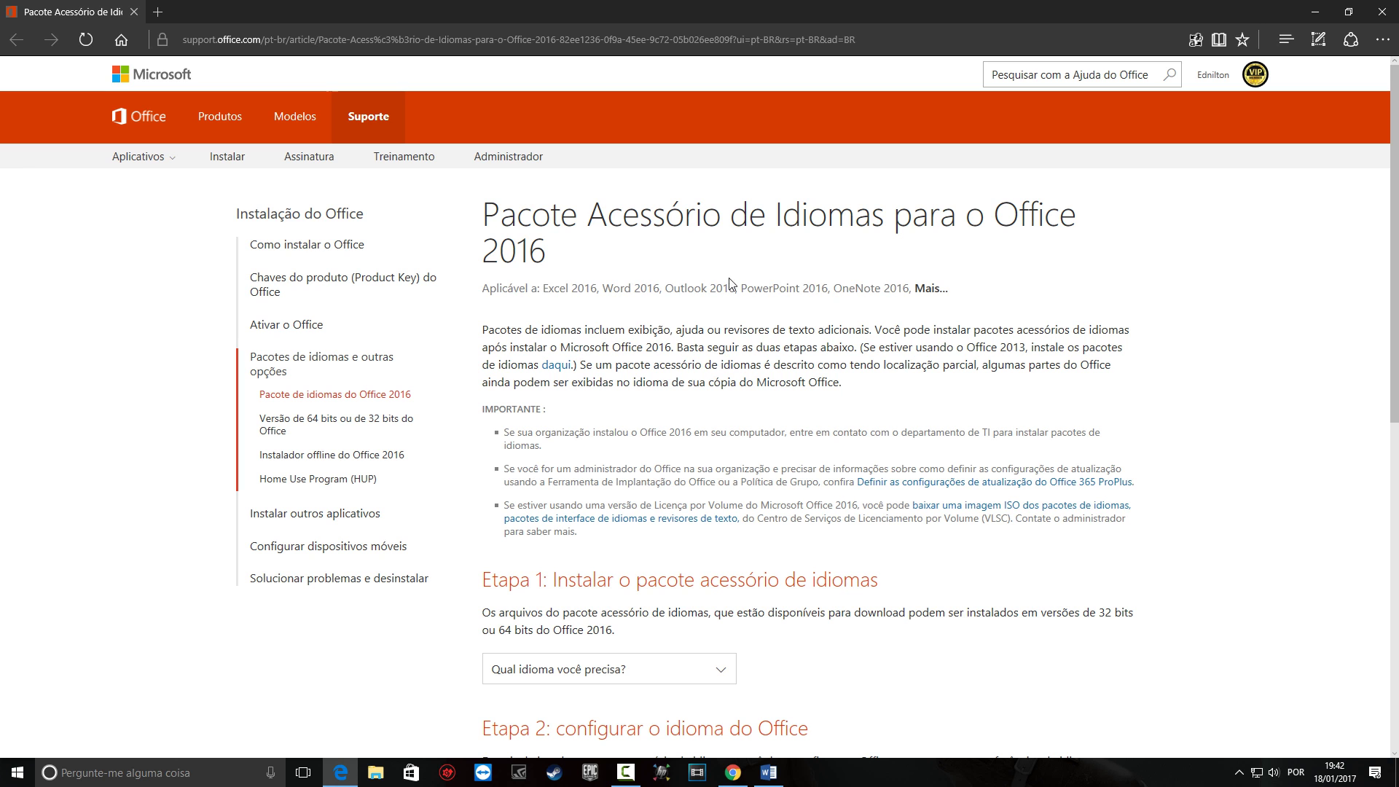
# Choose Português (Brasil) in the article's 'Qual idioma você precisa?' language list.
pyautogui.scroll(-5, 500, 293)
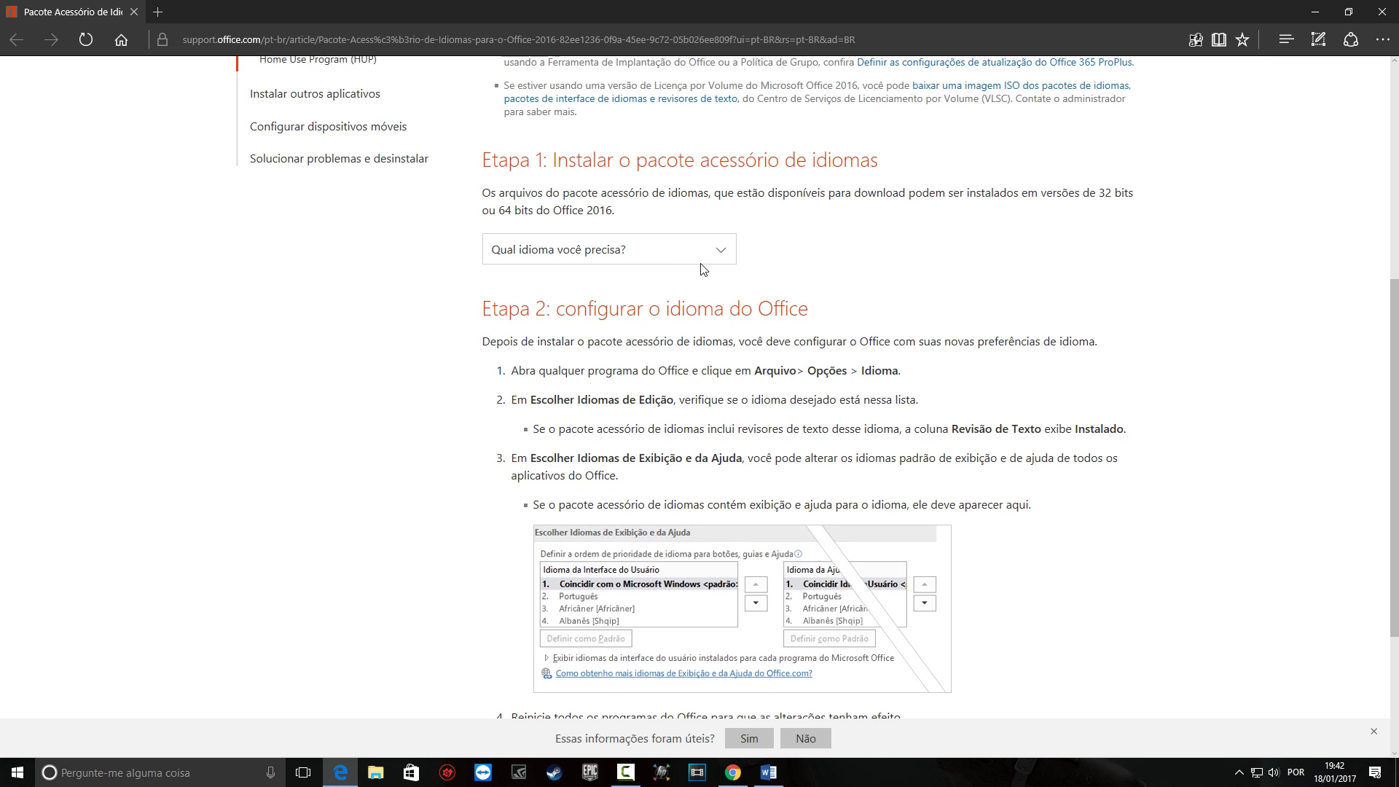
pyautogui.click(723, 255)
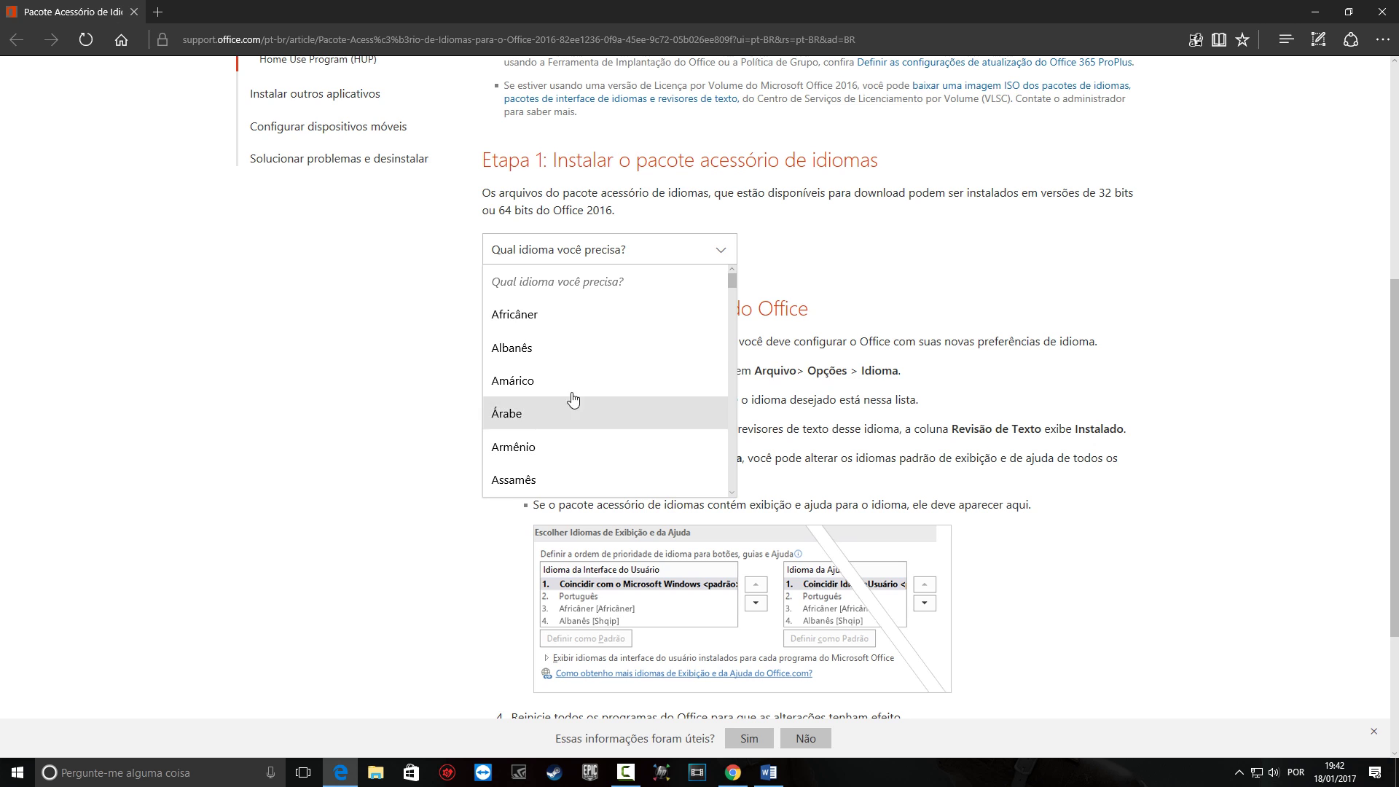
pyautogui.click(672, 260)
pyautogui.click(672, 259)
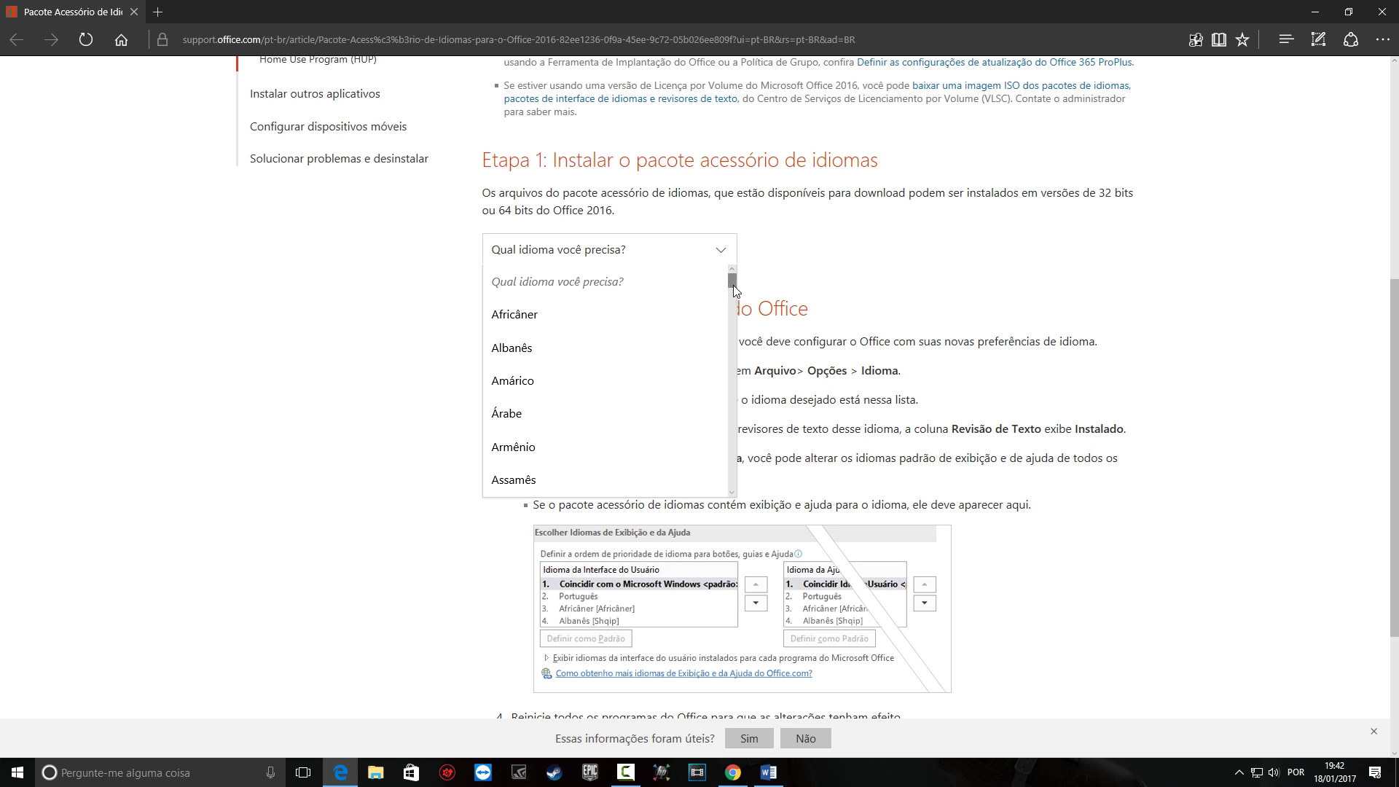
pyautogui.scroll(-2, 734, 301)
pyautogui.moveTo(734, 300); pyautogui.dragTo(704, 416)
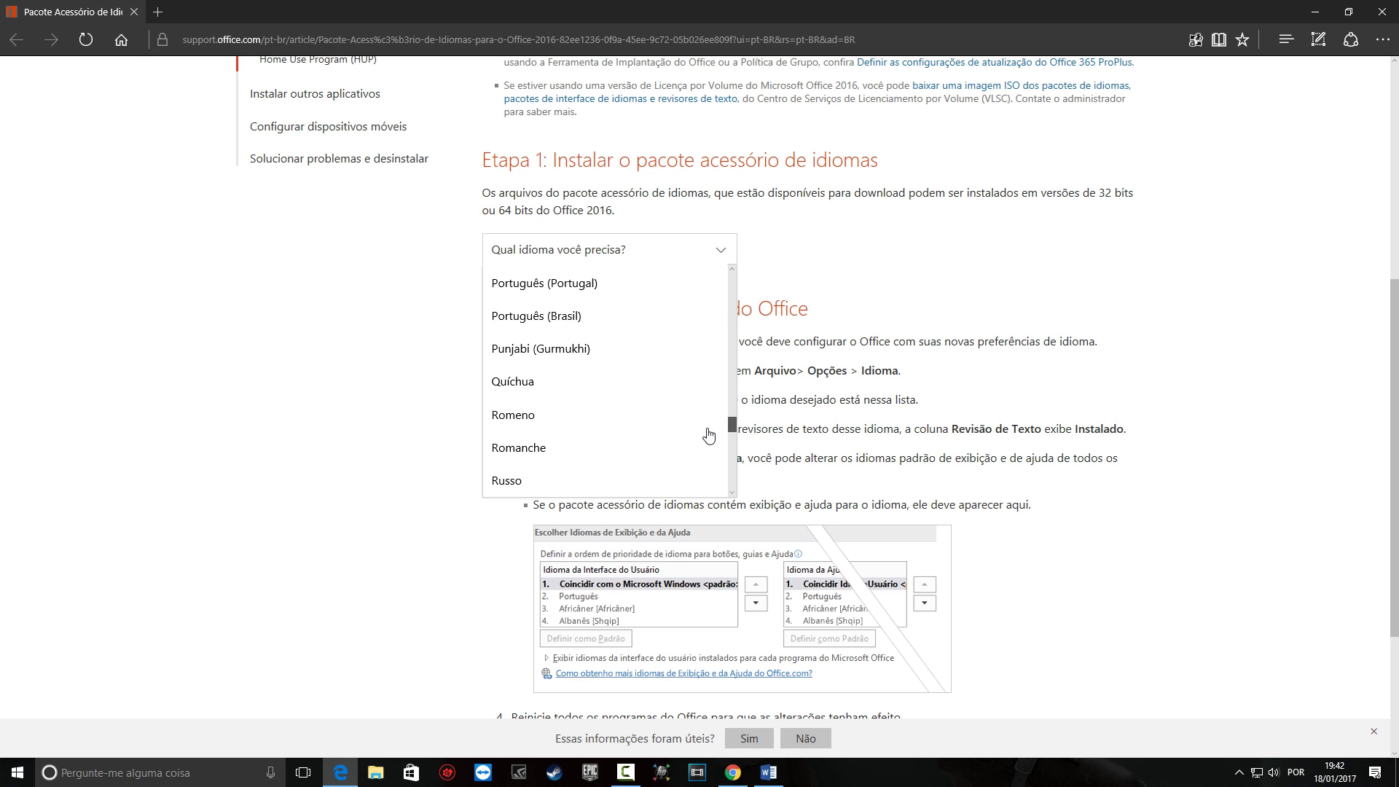
pyautogui.scroll(-2, 693, 473)
pyautogui.click(688, 405)
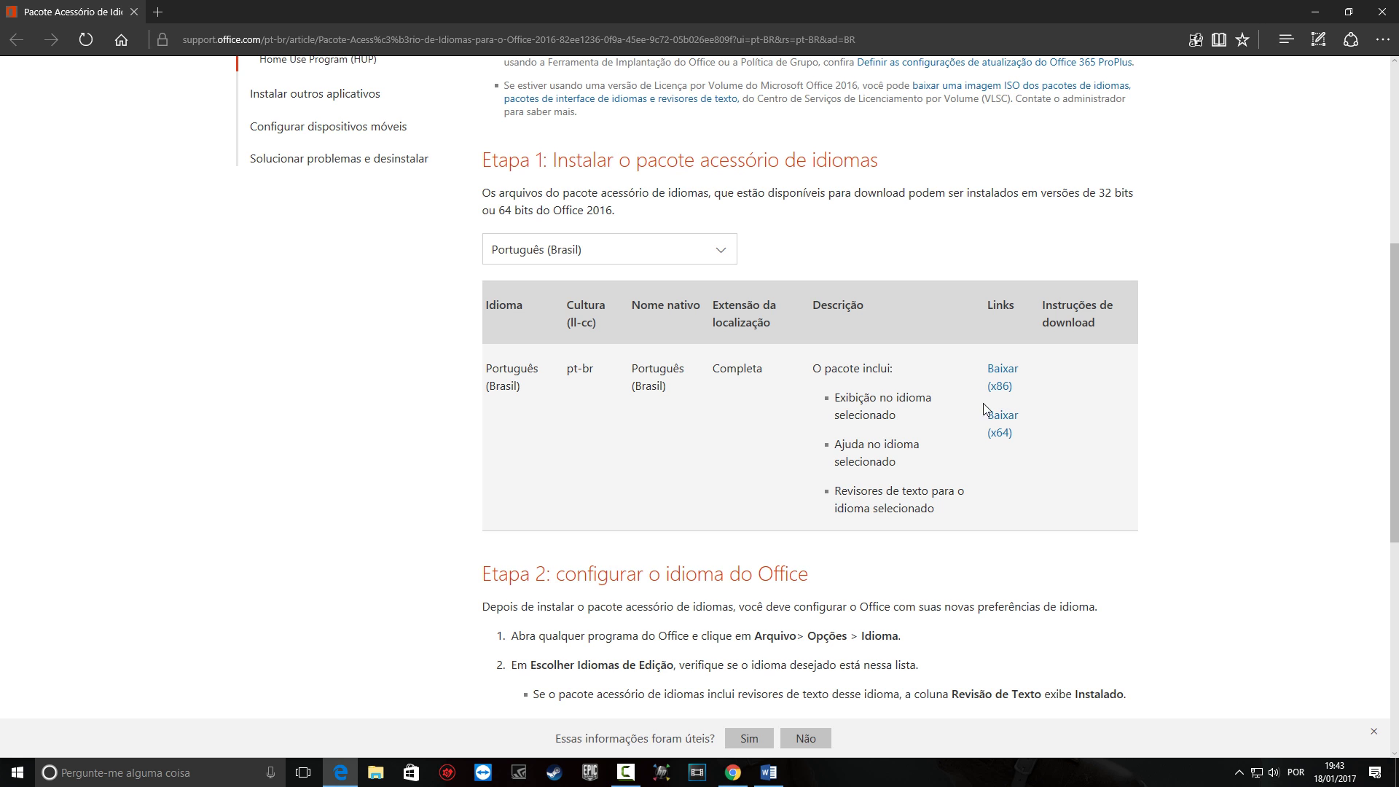
# In File Explorer, browse drive C's Arquivos de Programas (x86)\Microsoft Office folder.
pyautogui.click(380, 769)
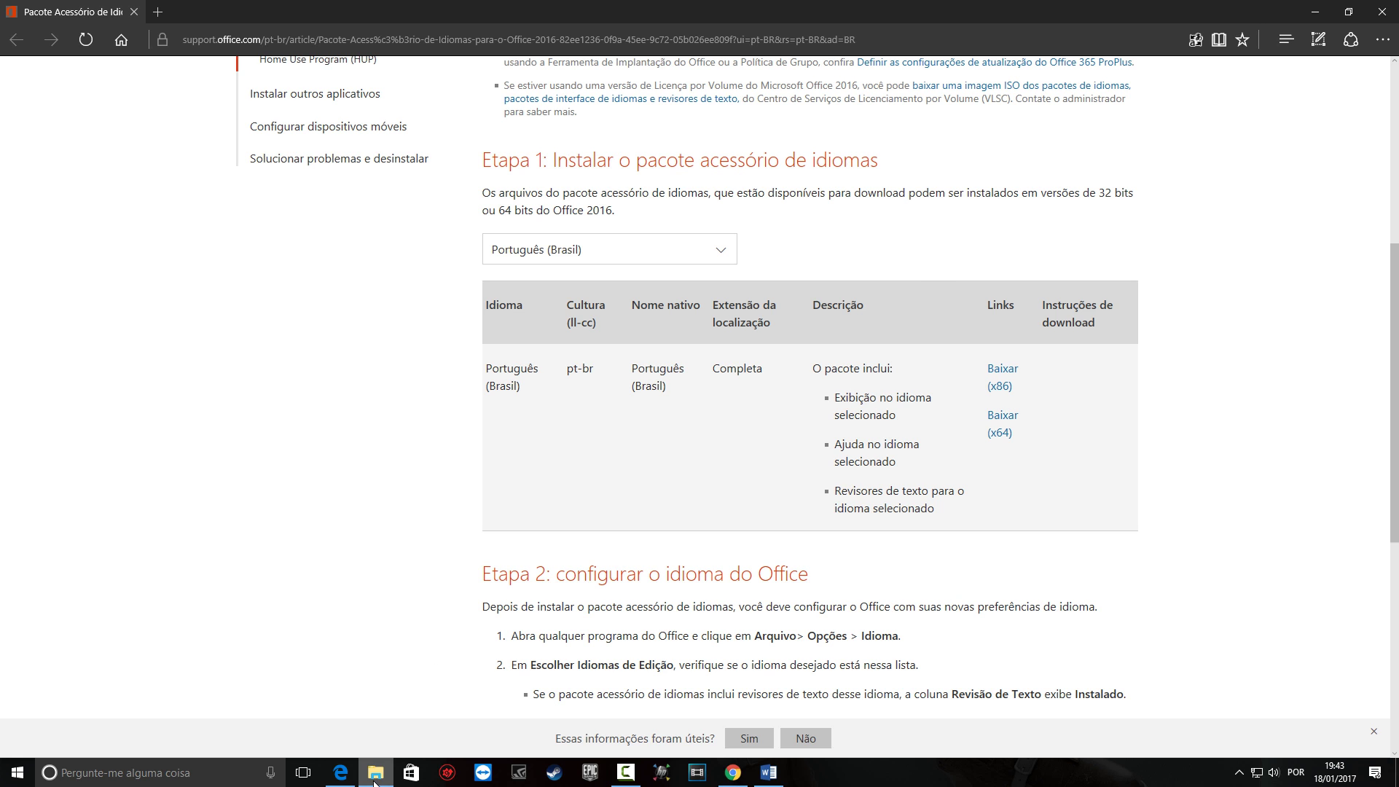
pyautogui.moveTo(326, 365)
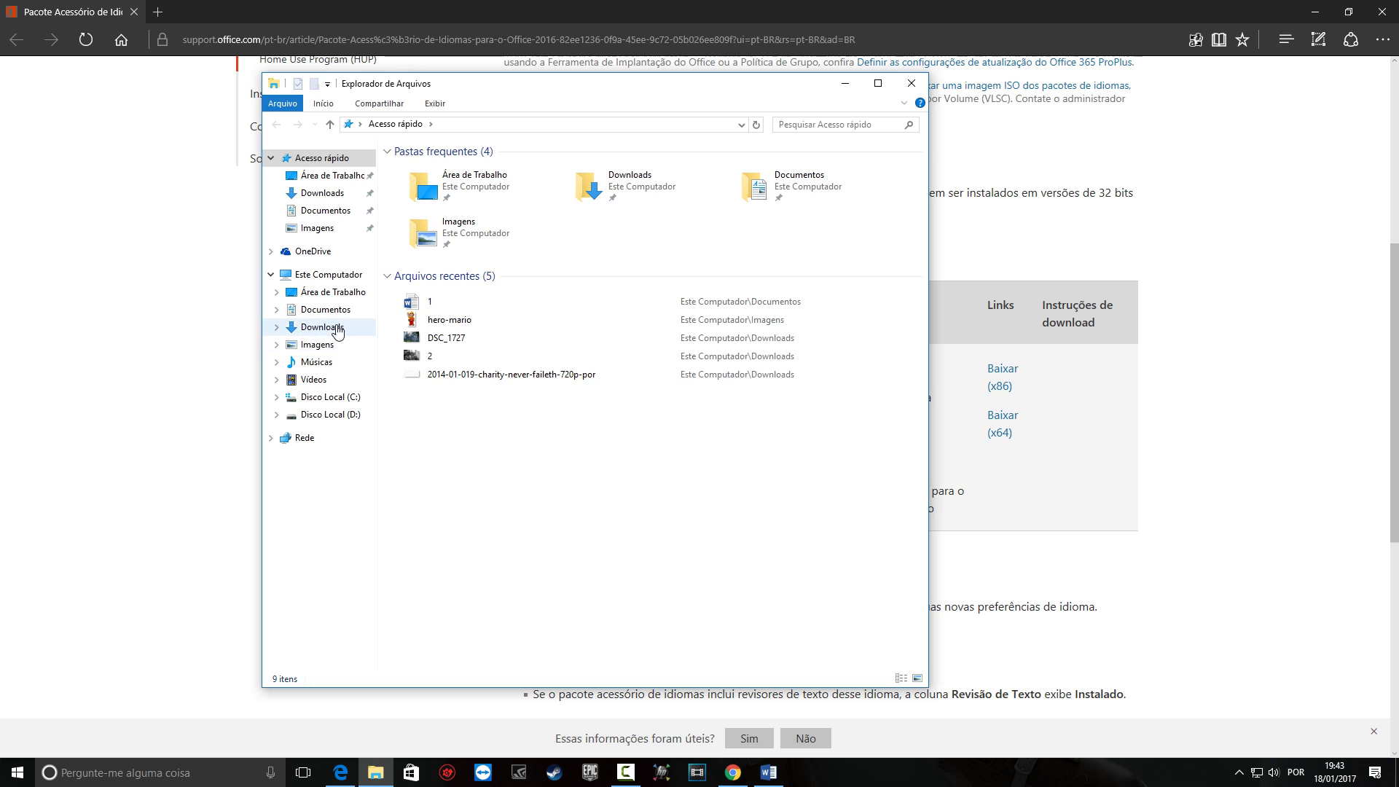
pyautogui.click(330, 397)
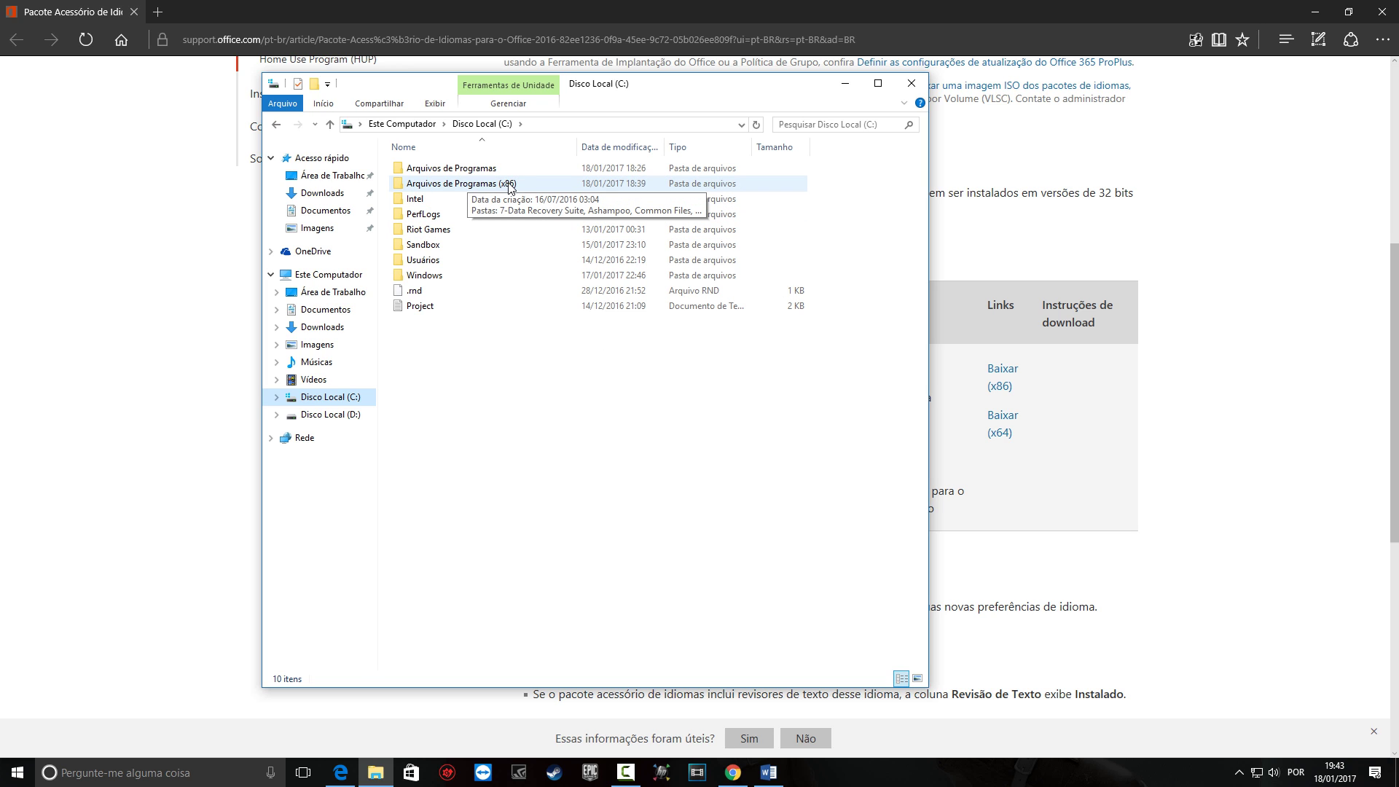
pyautogui.click(491, 170)
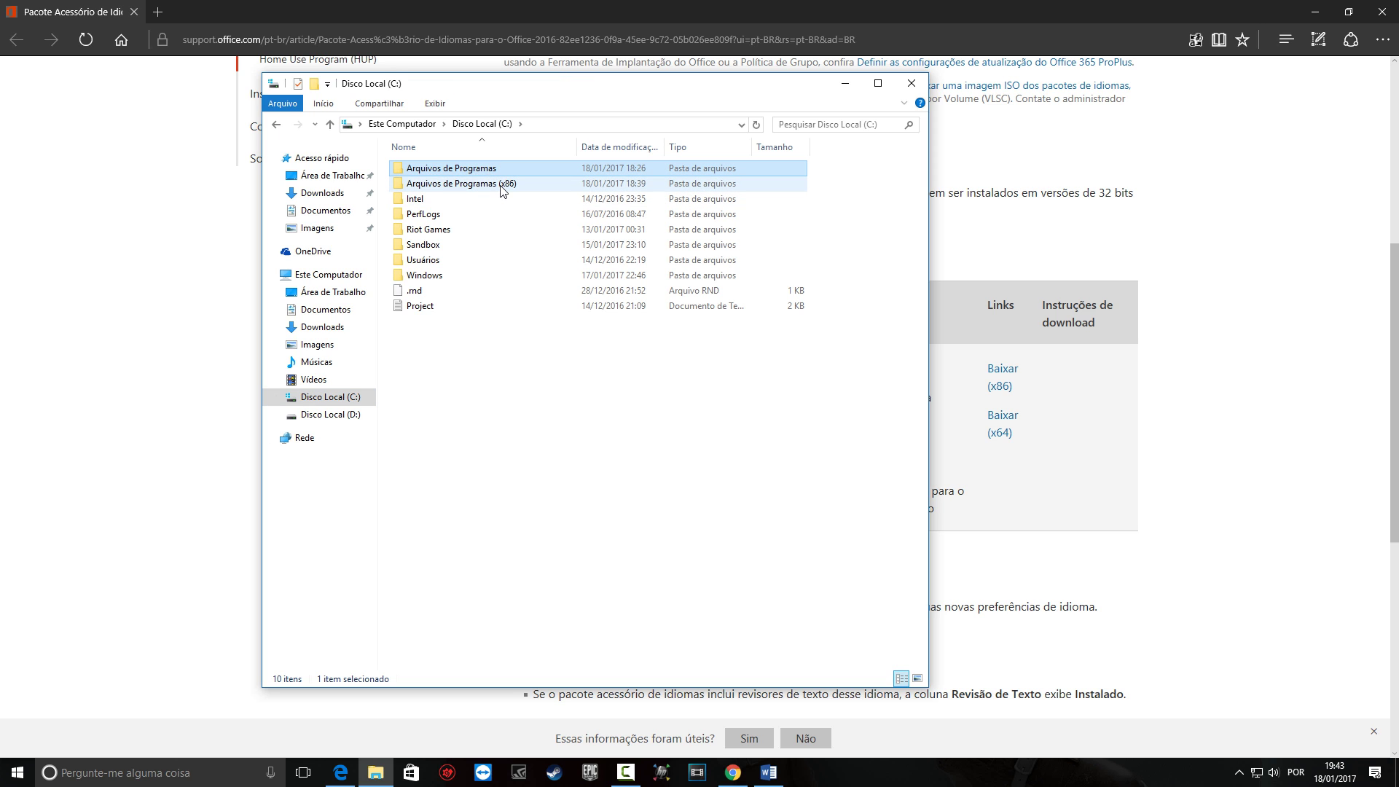
pyautogui.doubleClick(500, 186)
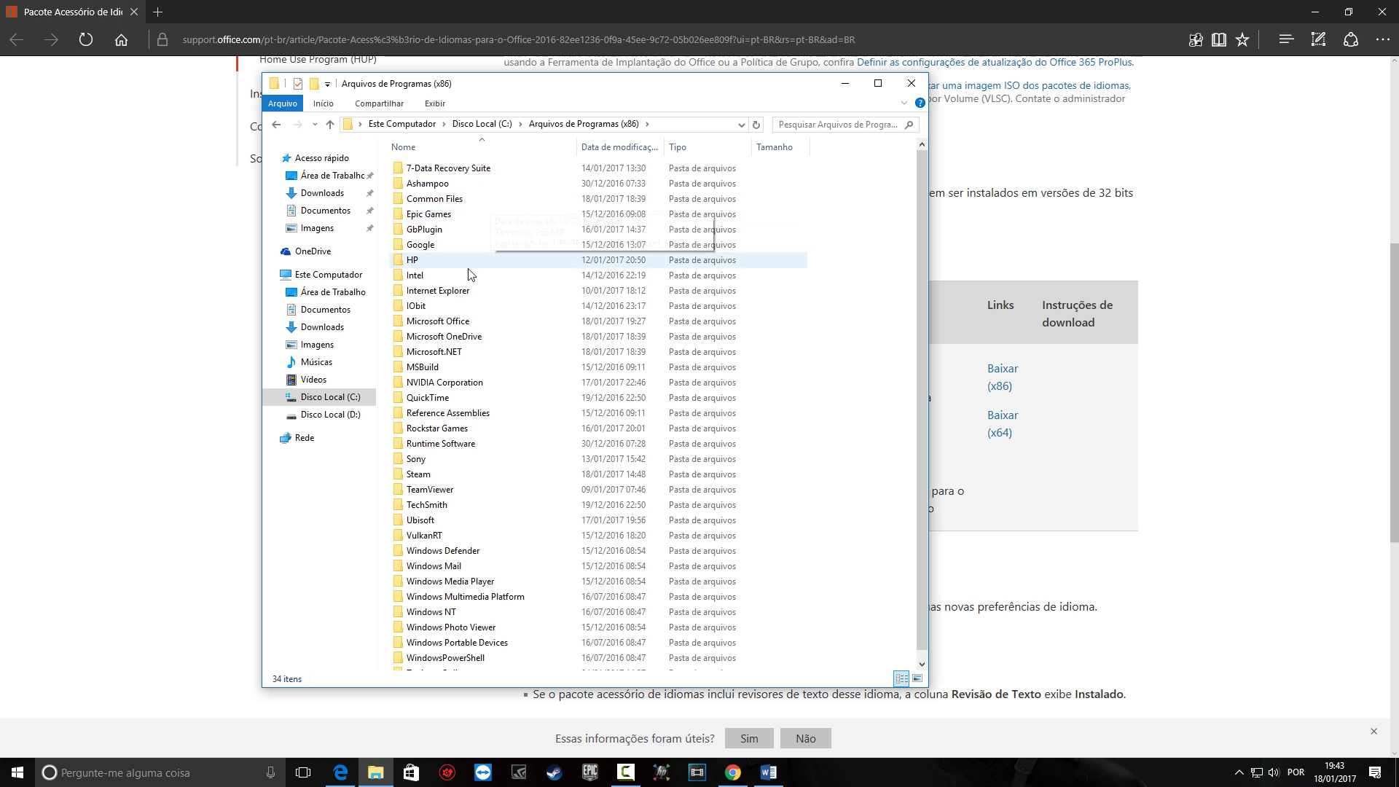
pyautogui.doubleClick(469, 324)
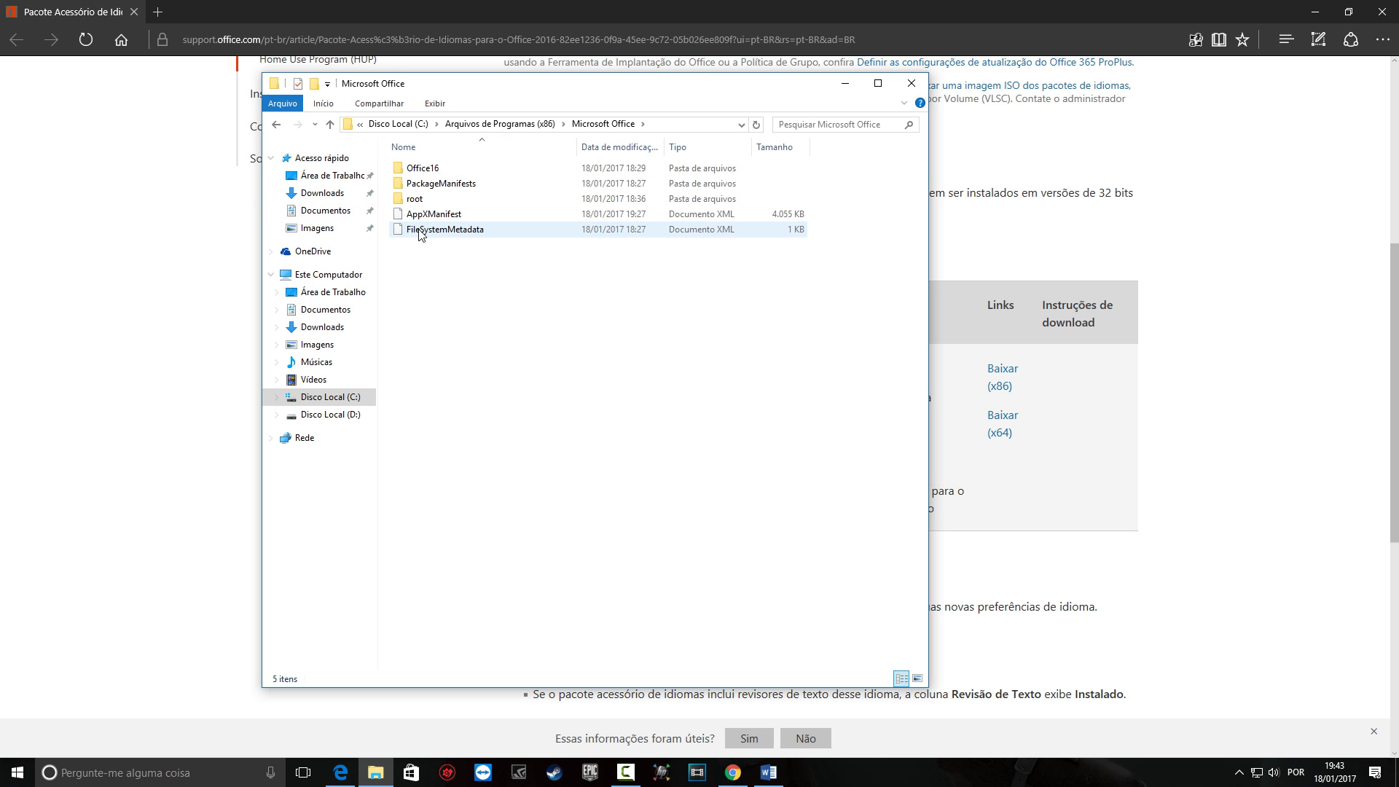
pyautogui.click(400, 124)
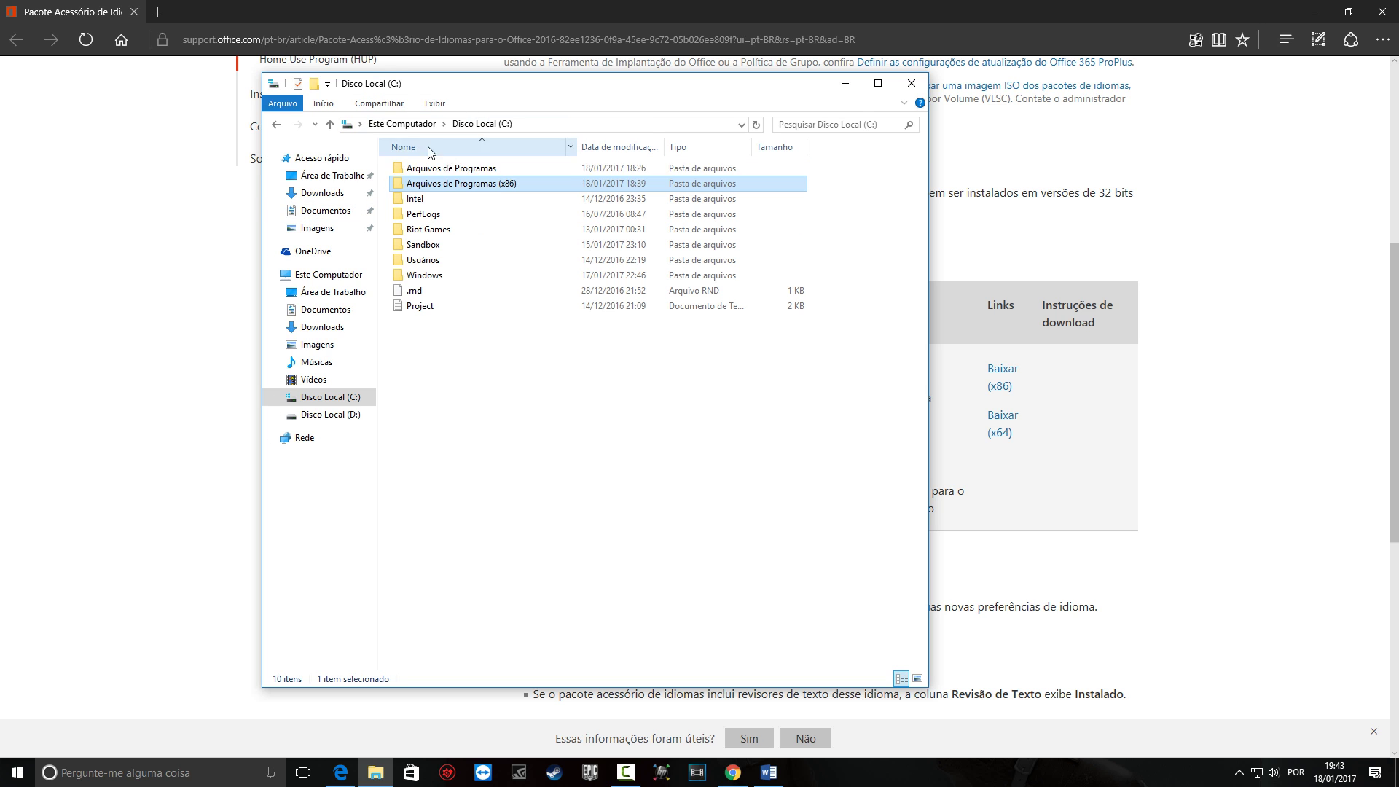
# Inspect Arquivos de Programas\Microsoft Office 15\ClientX64 and Arquivos de Programas (x86), then close File Explorer.
pyautogui.doubleClick(474, 176)
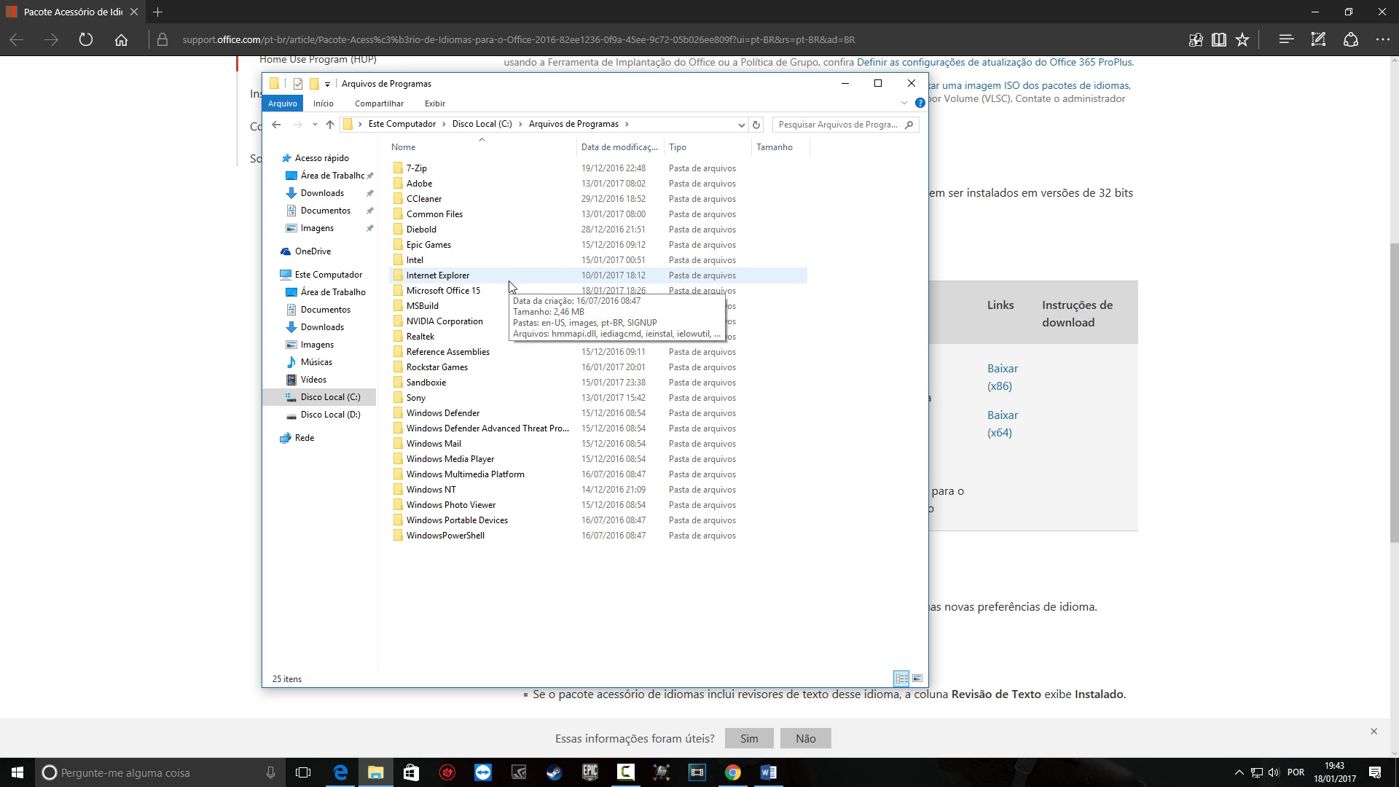
pyautogui.doubleClick(460, 291)
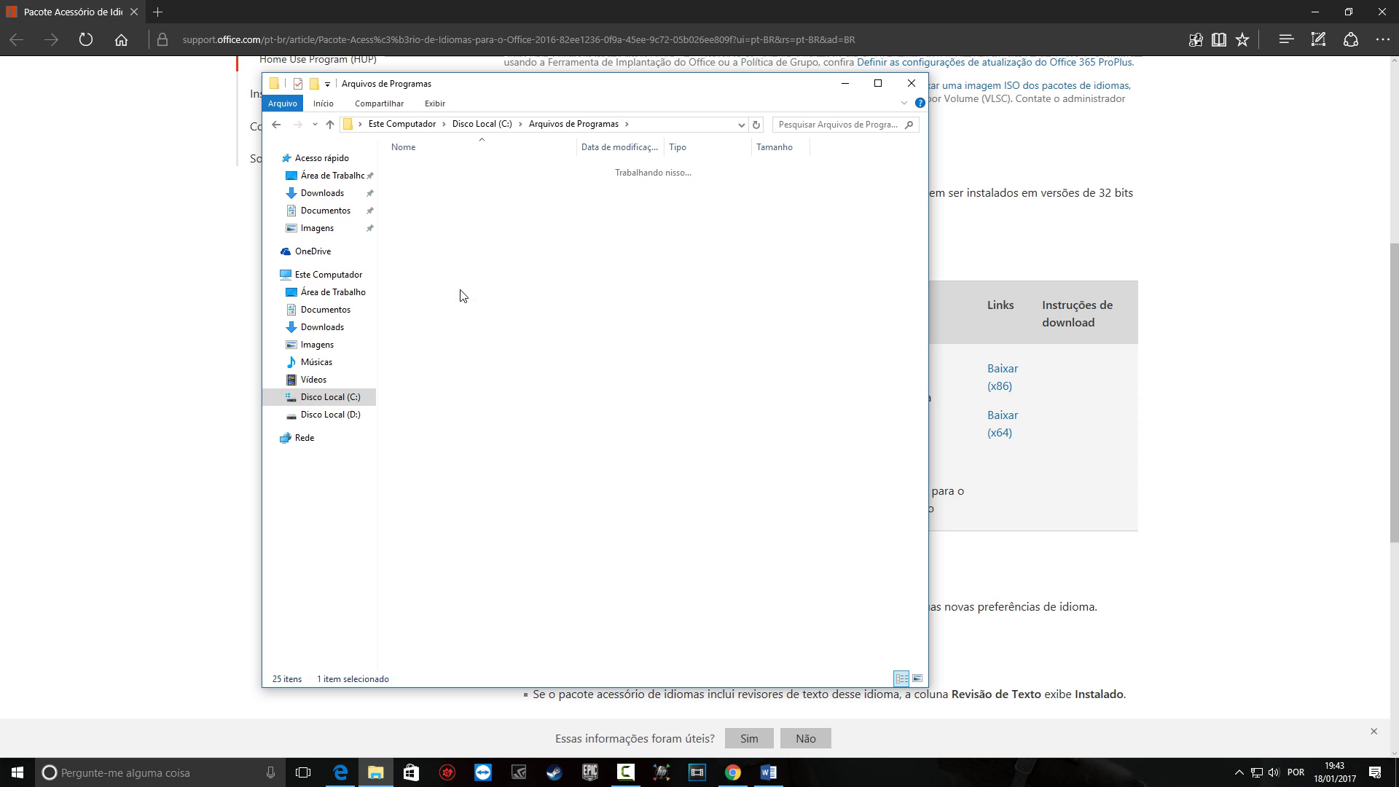
pyautogui.click(433, 172)
pyautogui.doubleClick(433, 173)
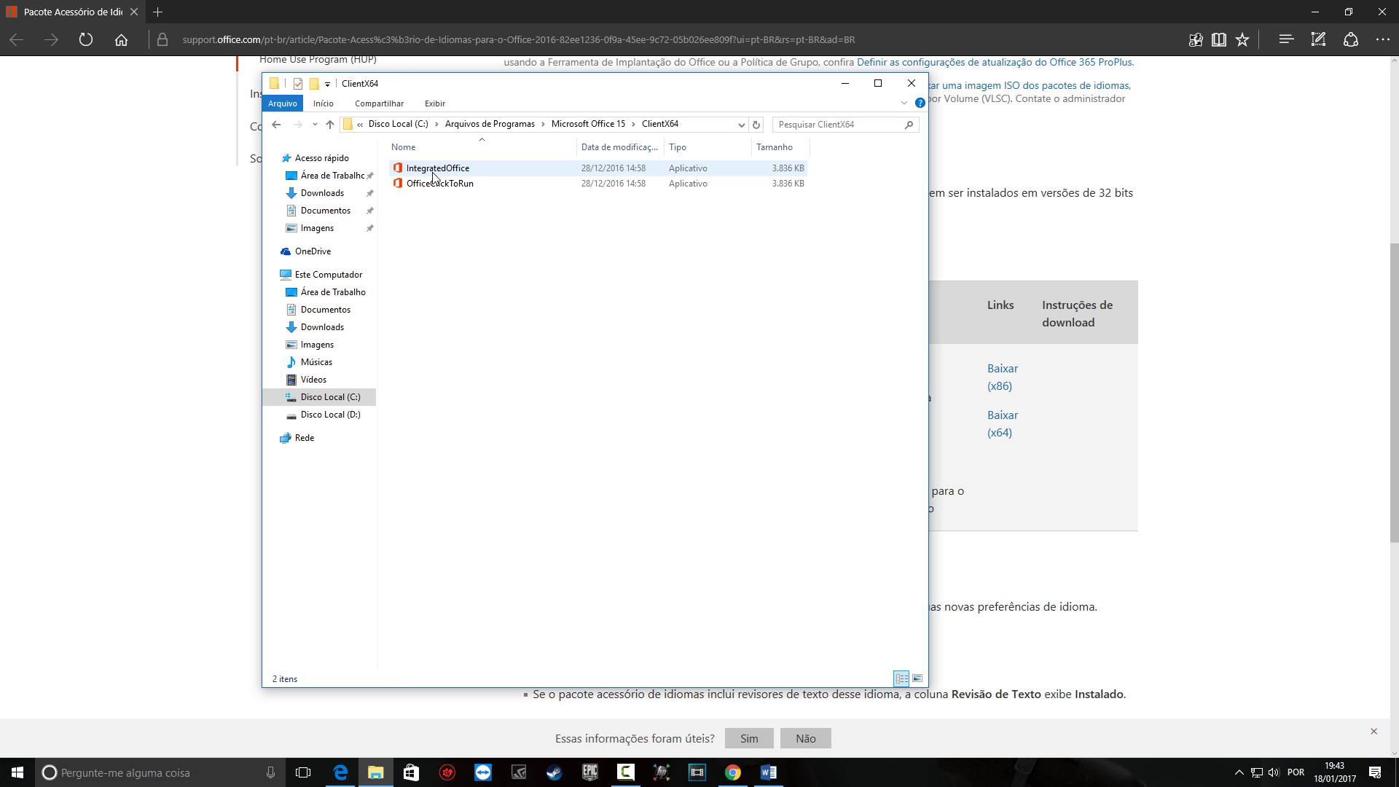
pyautogui.click(282, 125)
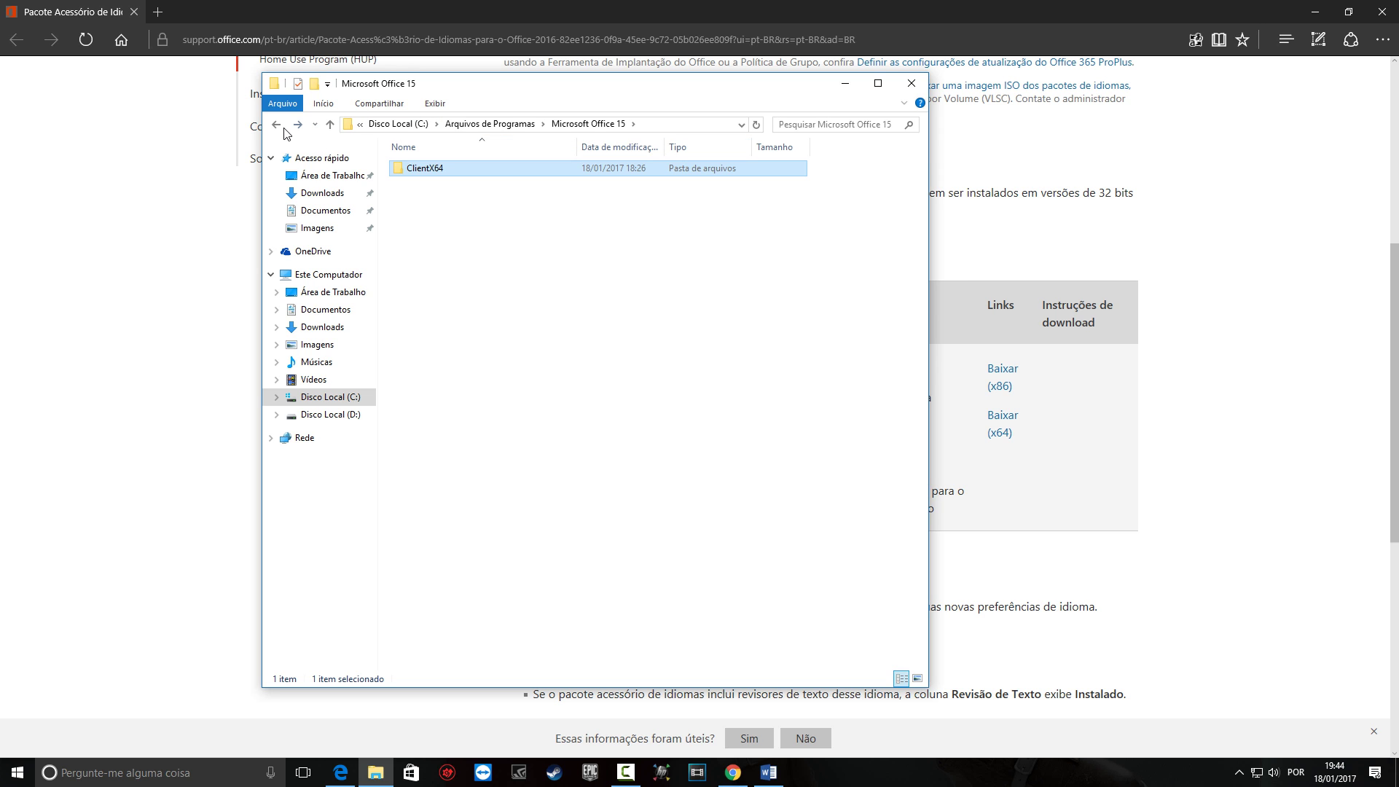
pyautogui.click(277, 125)
pyautogui.click(276, 125)
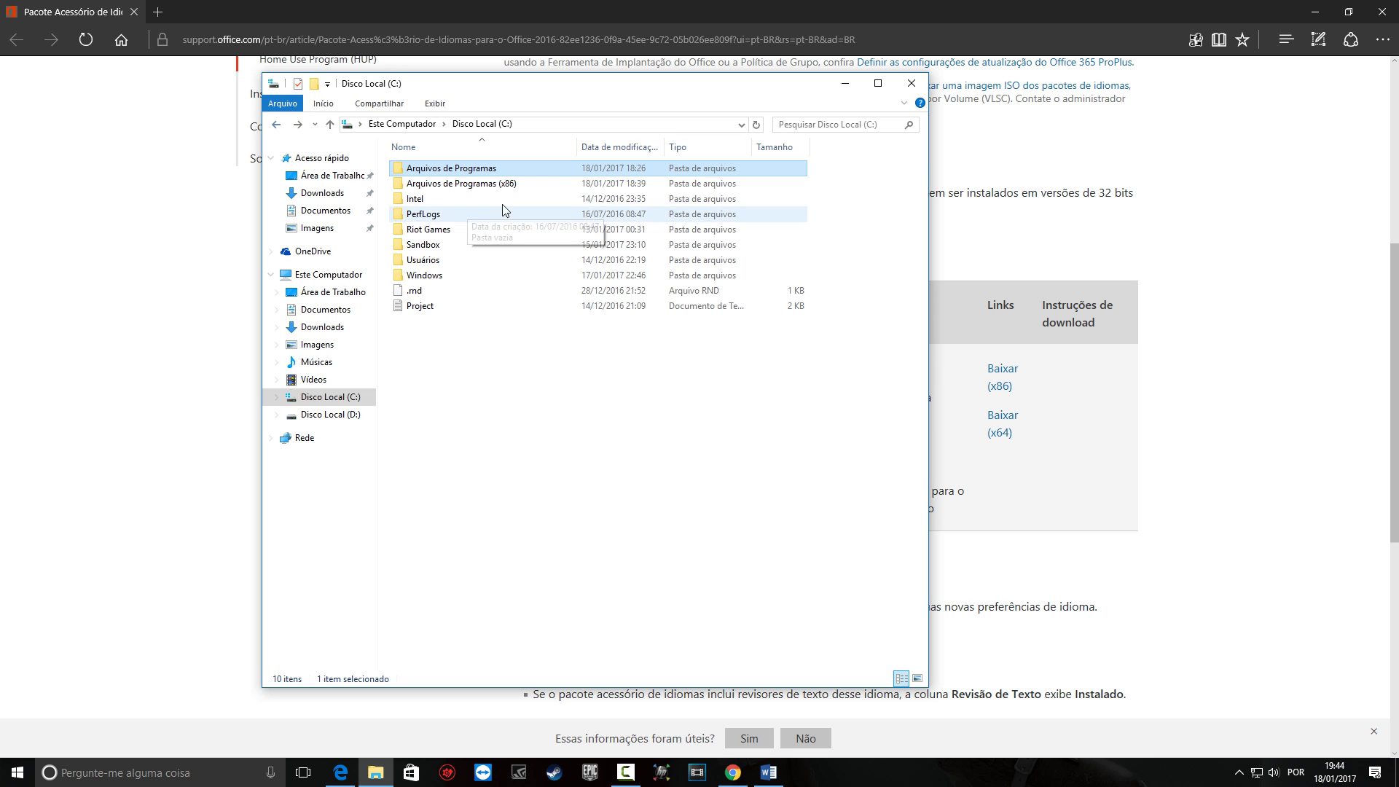
pyautogui.doubleClick(467, 183)
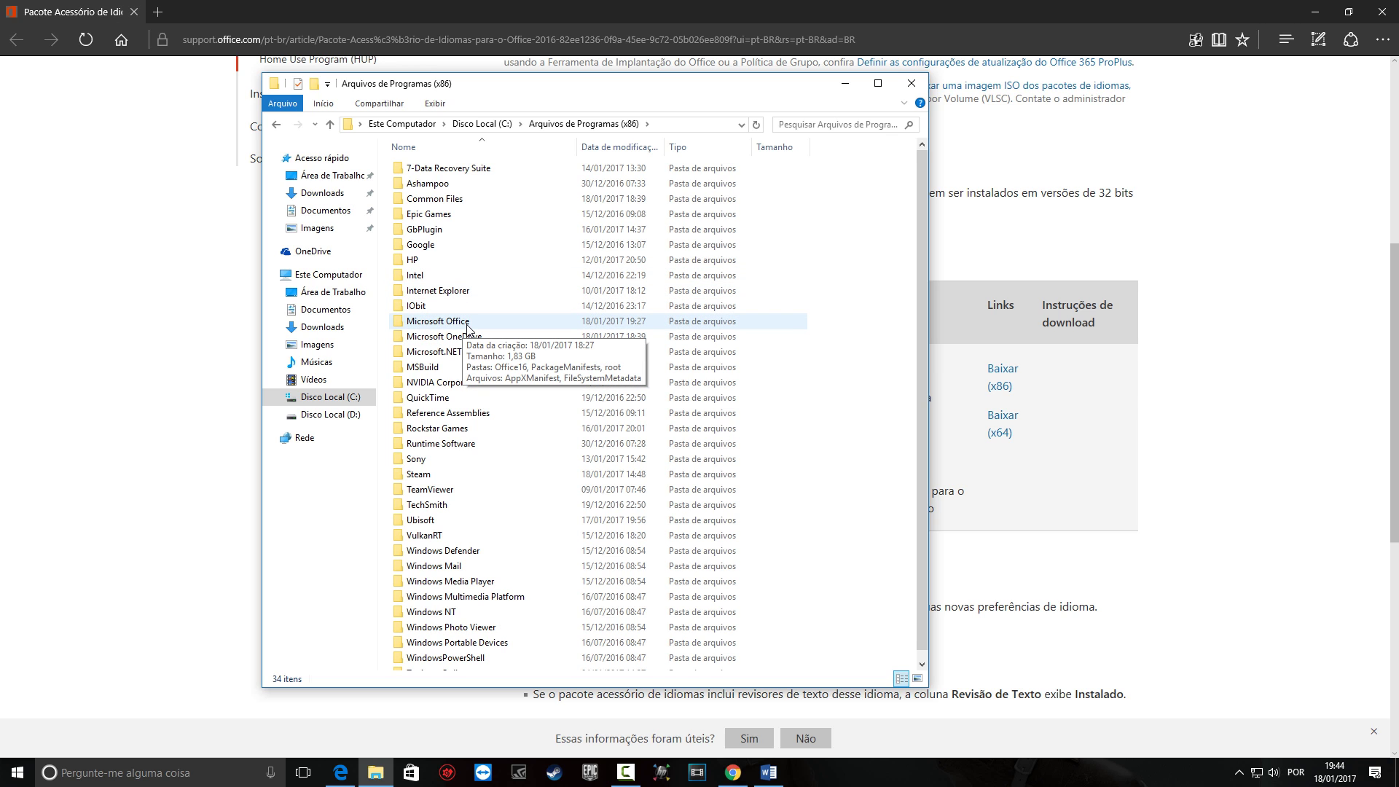
pyautogui.click(911, 83)
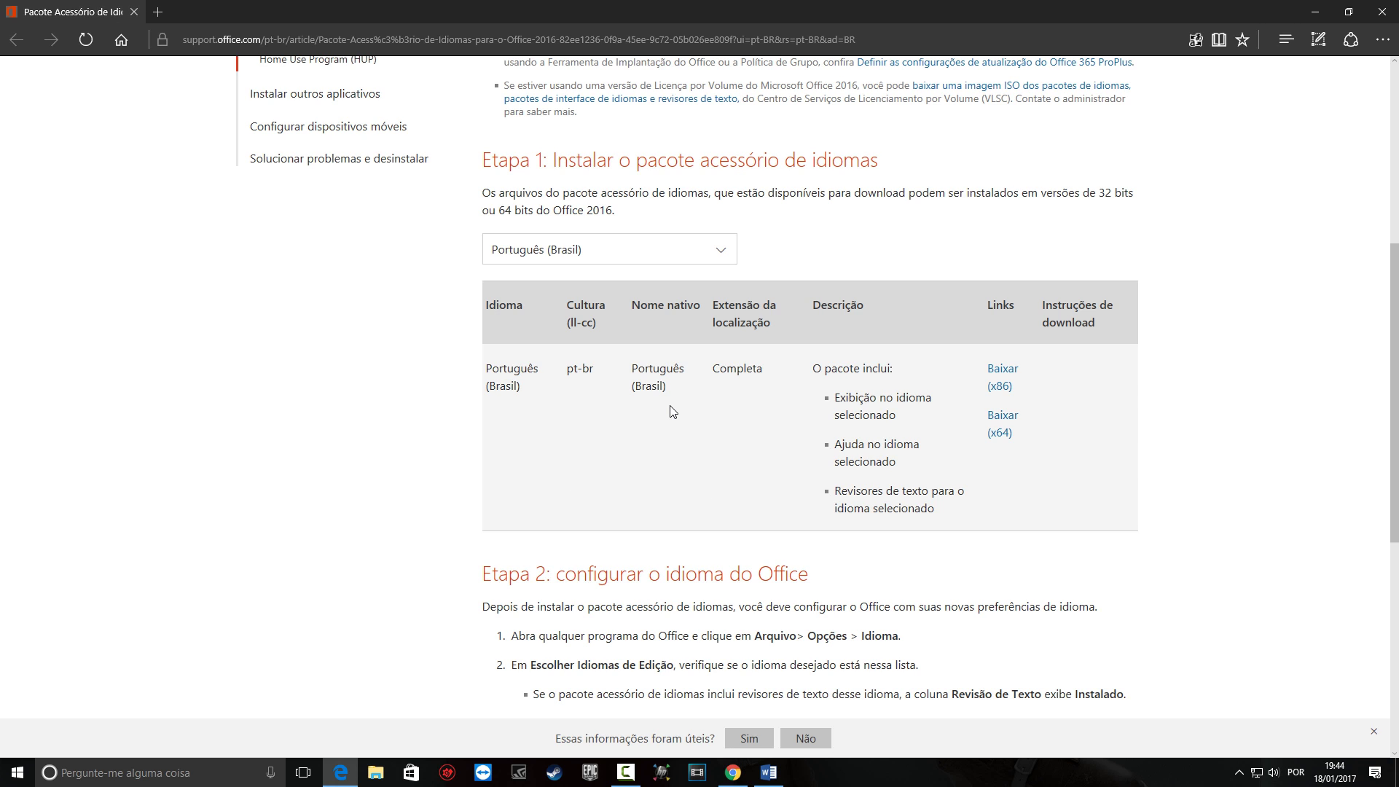
# Switch from Edge back to the Word tutorial document.
pyautogui.click(770, 774)
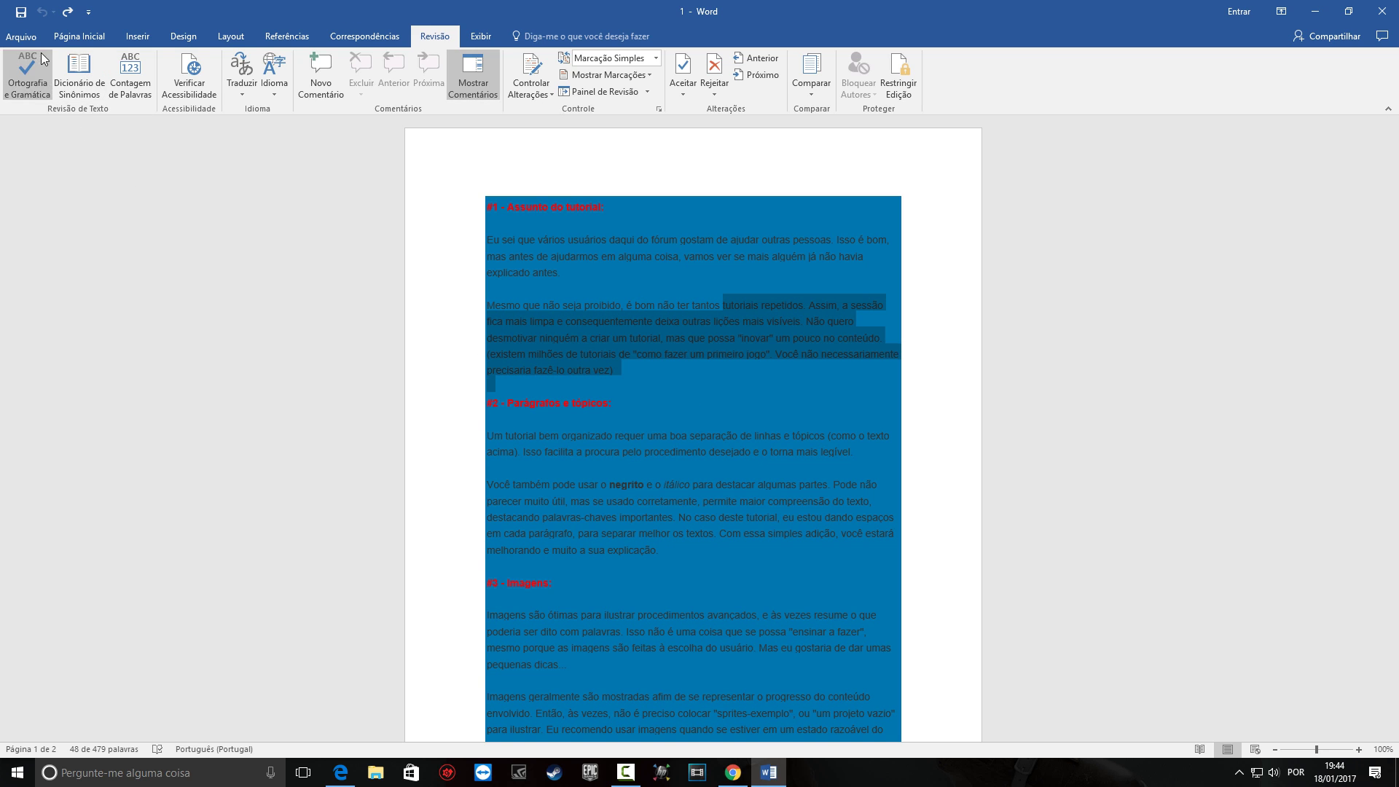
# Open the Idioma page of Word's Opções do Word dialog.
pyautogui.click(22, 37)
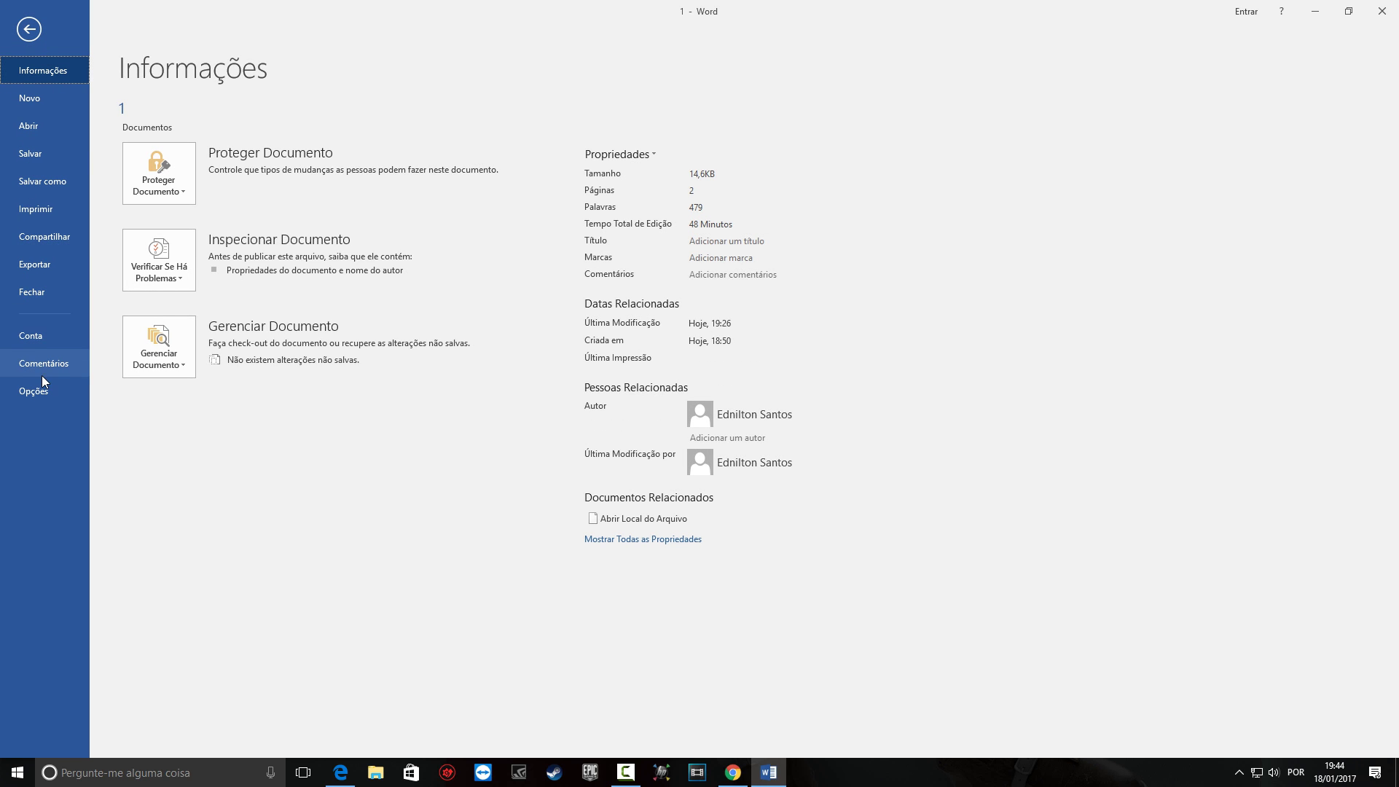
pyautogui.click(42, 393)
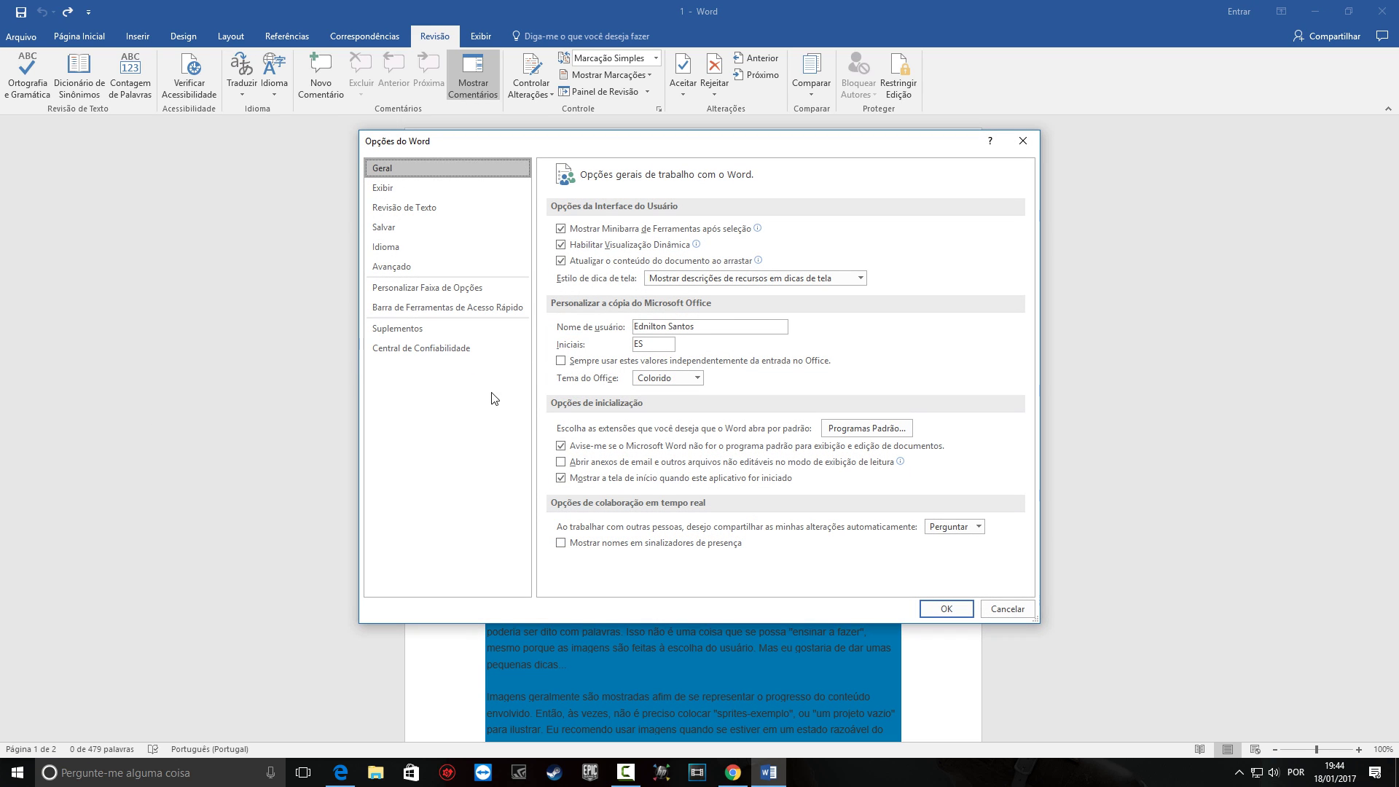
pyautogui.click(470, 248)
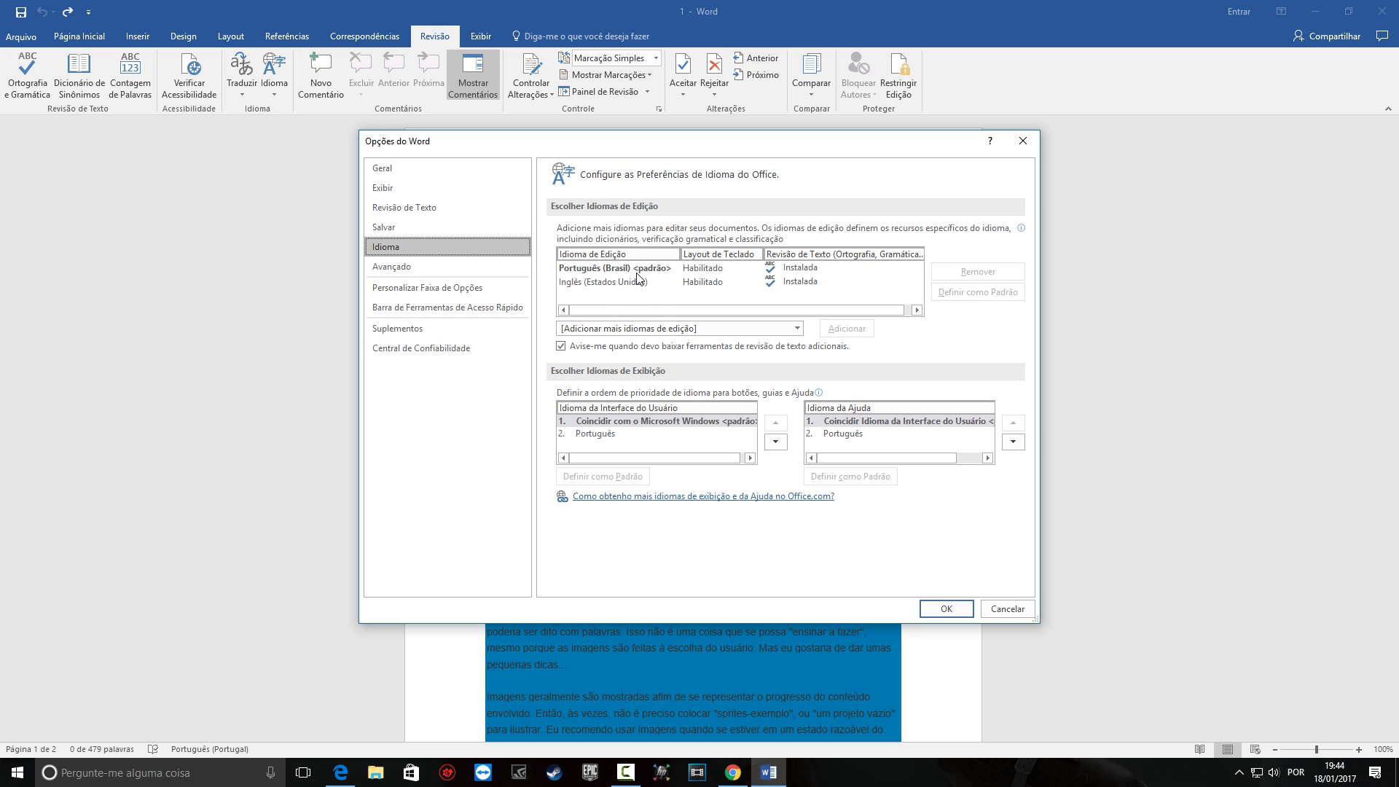
# Keep Português (Brasil) as the default editing language and confirm the Word options.
pyautogui.click(814, 271)
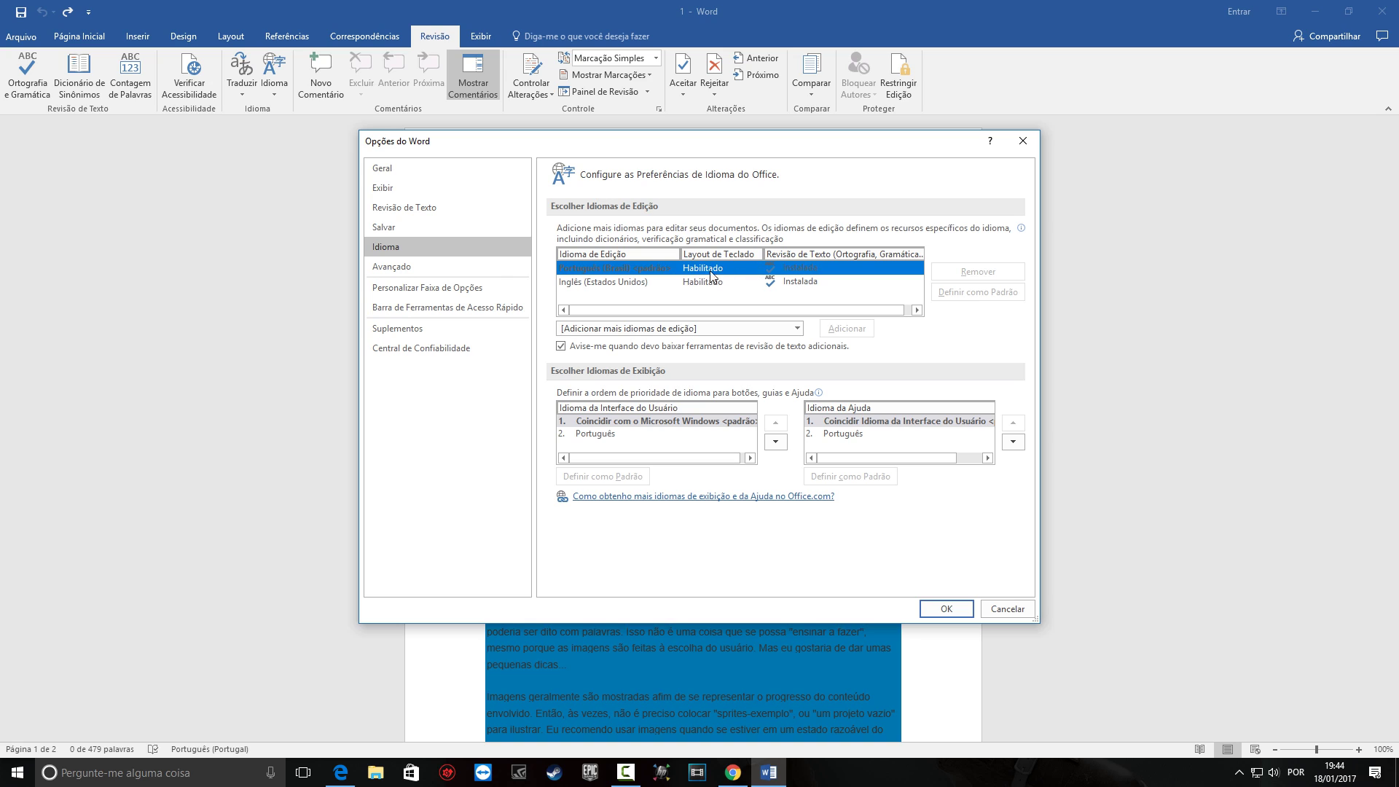
pyautogui.click(642, 284)
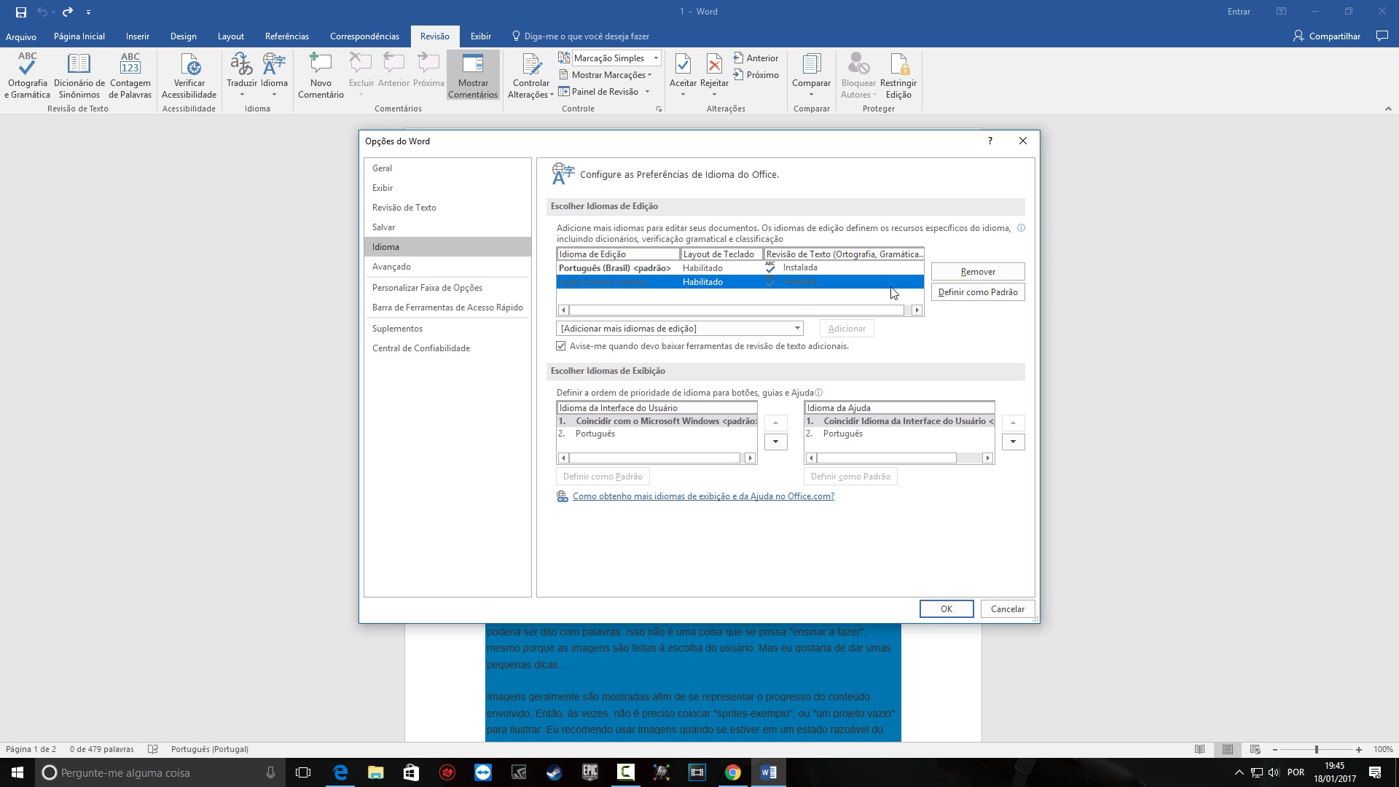
pyautogui.click(607, 268)
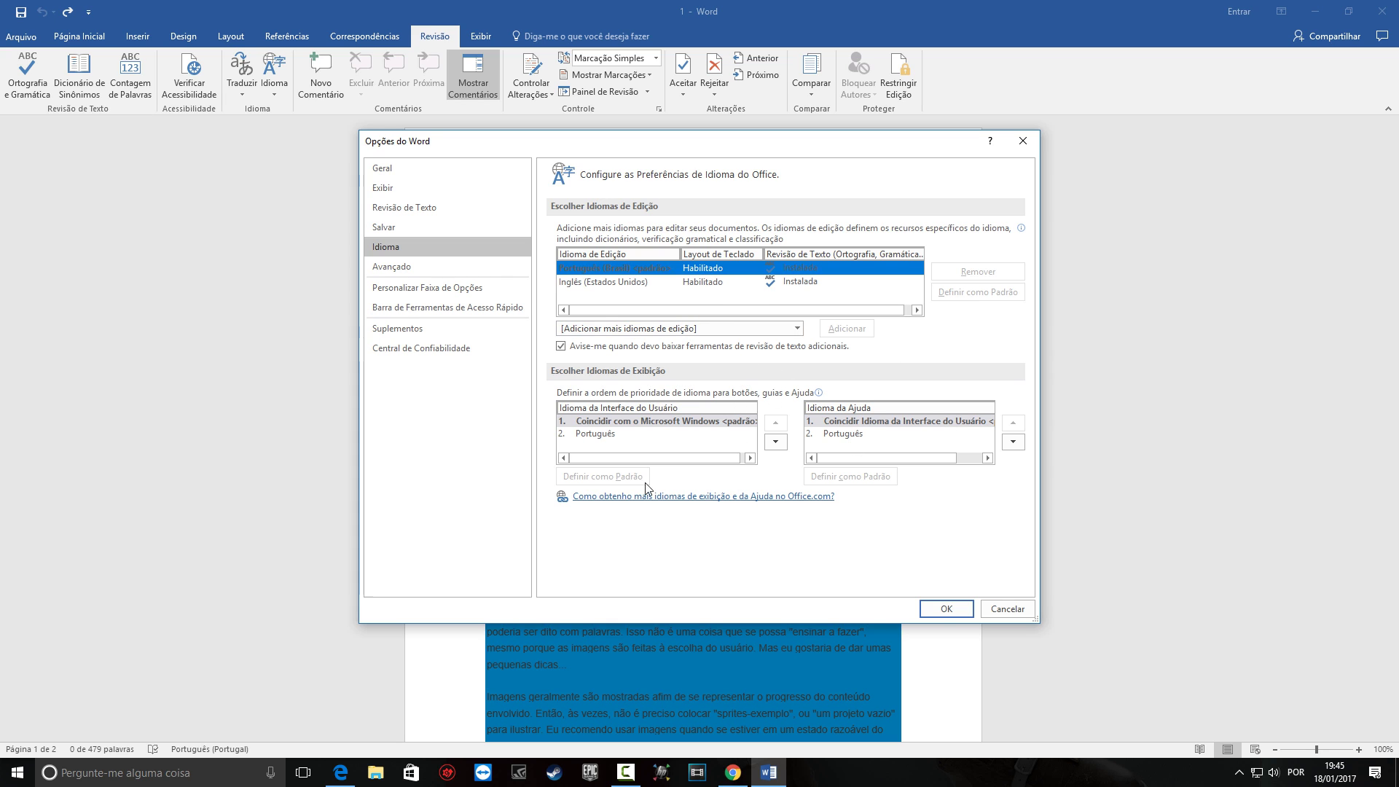
pyautogui.click(946, 609)
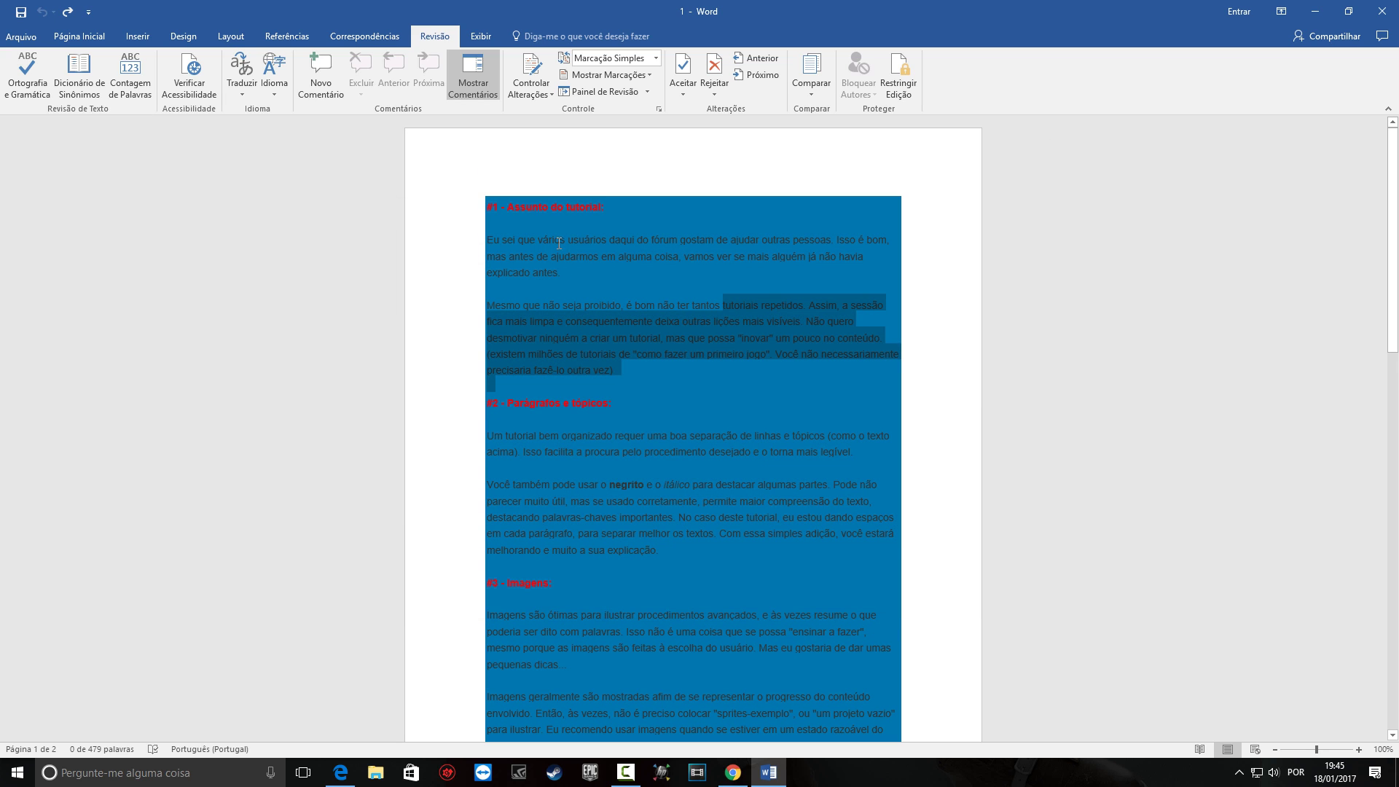
# Close the Word tutorial document.
pyautogui.moveTo(559, 242); pyautogui.dragTo(612, 403)
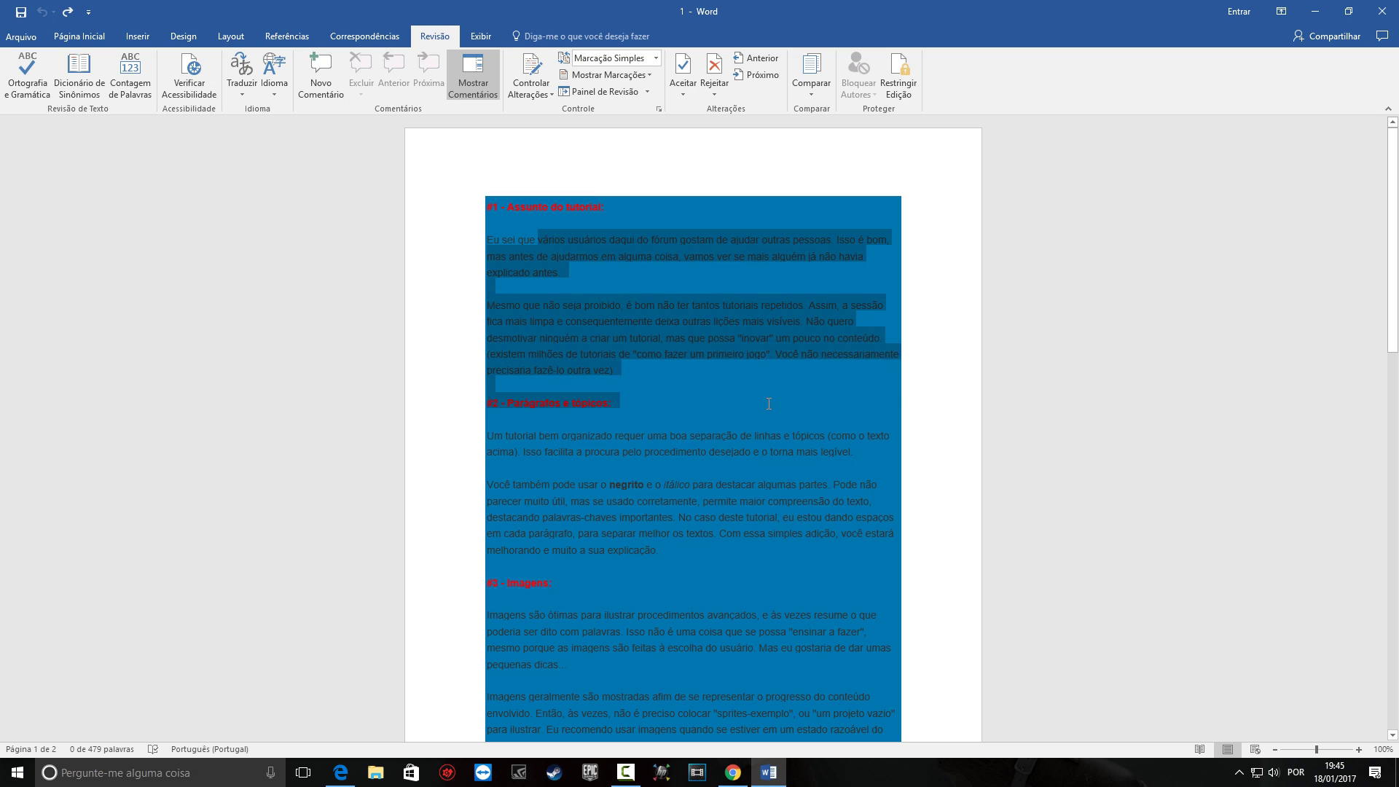
pyautogui.click(496, 295)
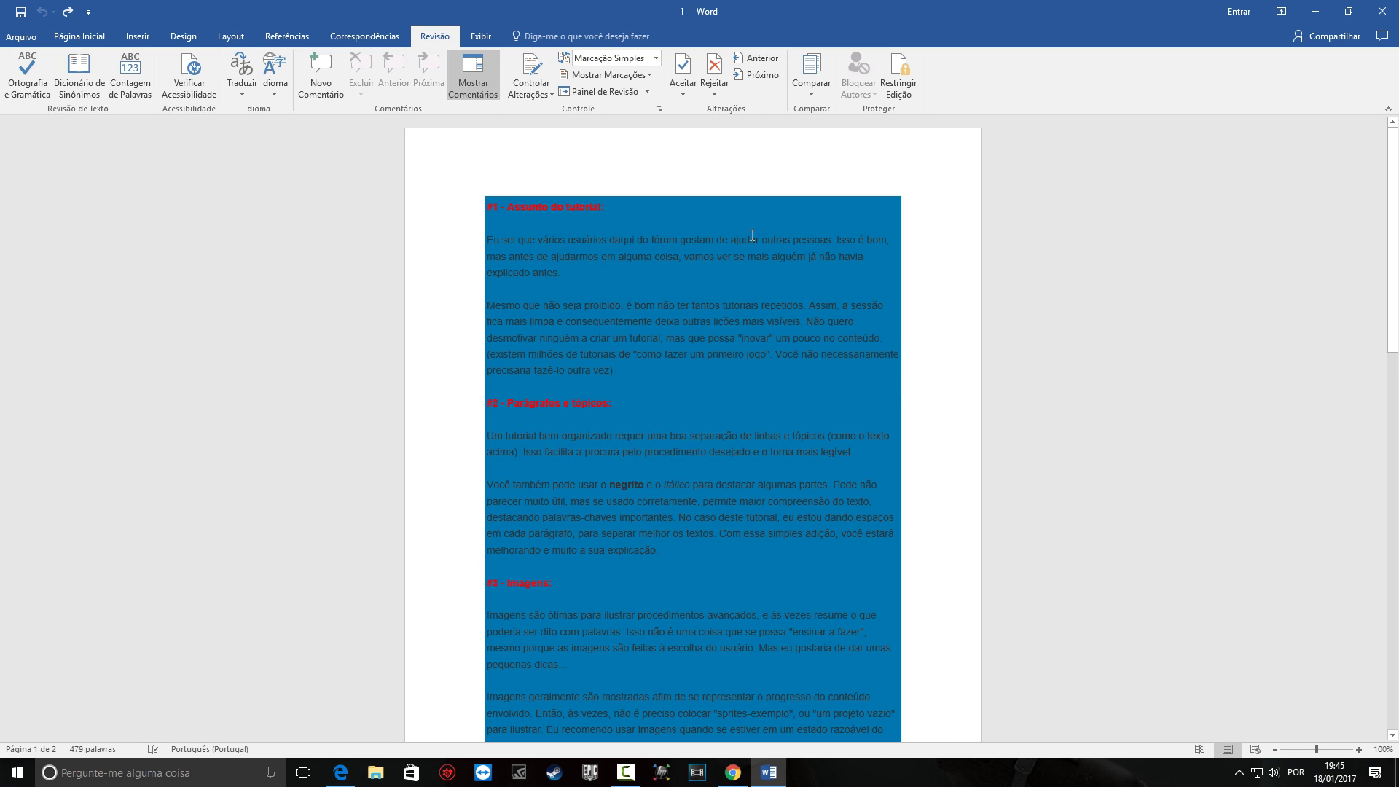
pyautogui.click(1386, 9)
# Copy the language pack support page's web address from Edge's address bar.
pyautogui.scroll(6, 1025, 408)
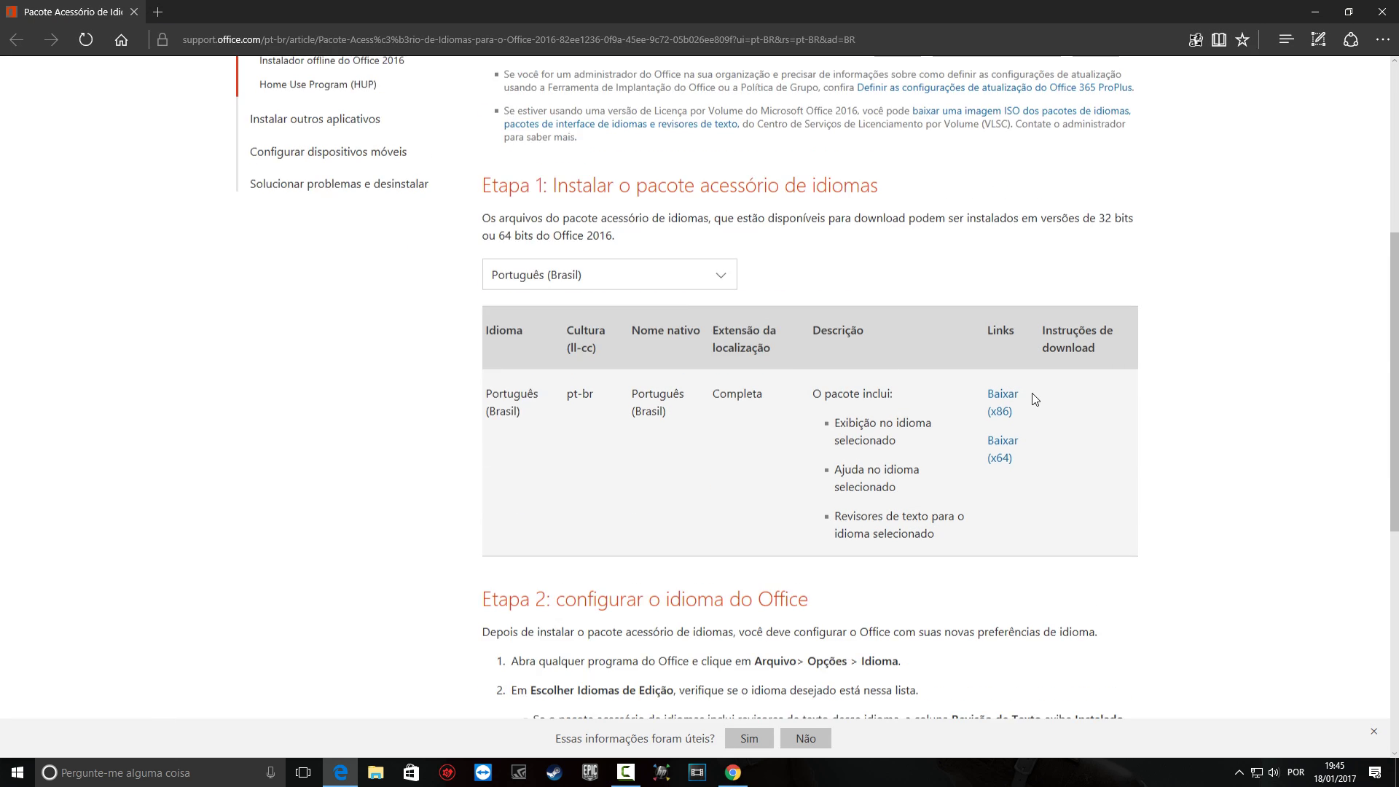
pyautogui.click(518, 39)
pyautogui.rightClick(518, 40)
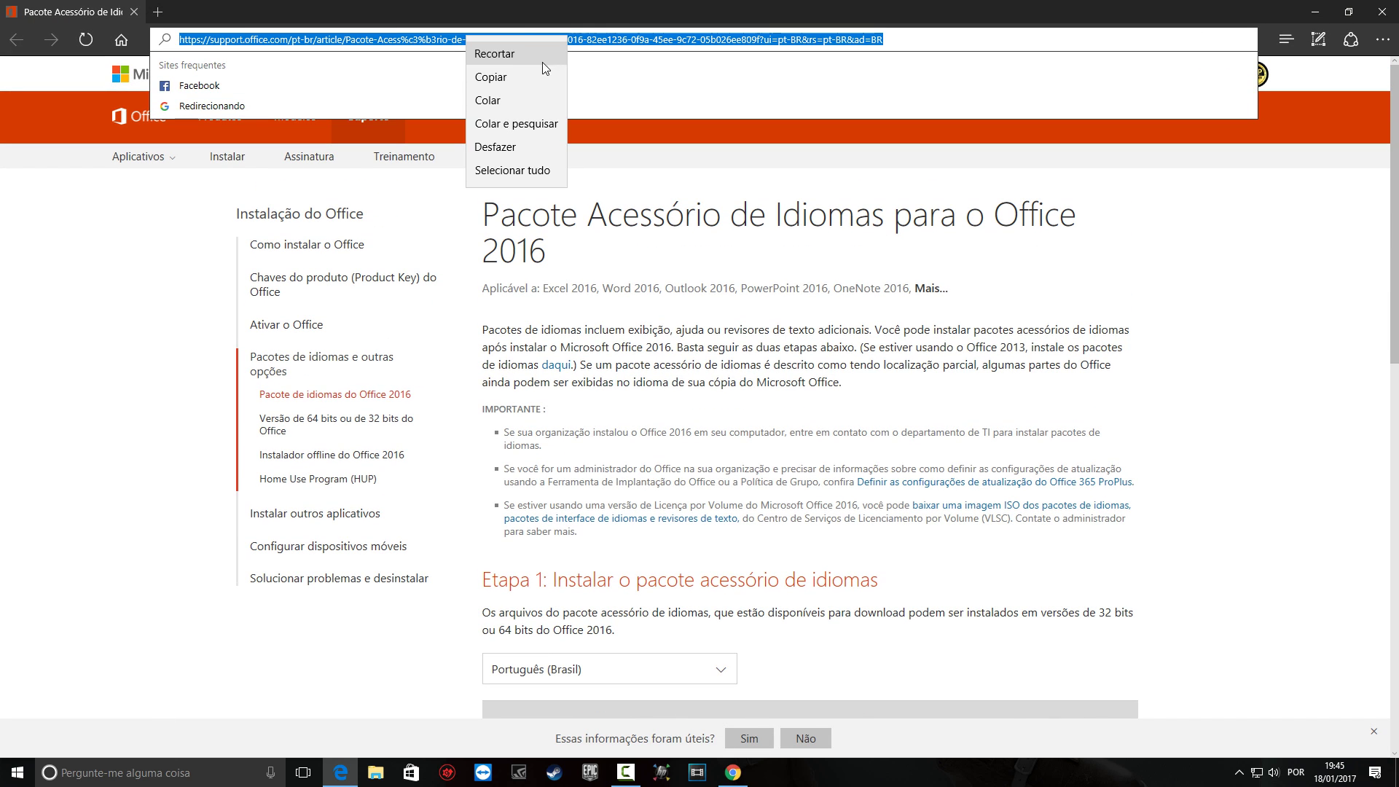
pyautogui.click(522, 76)
pyautogui.click(1266, 351)
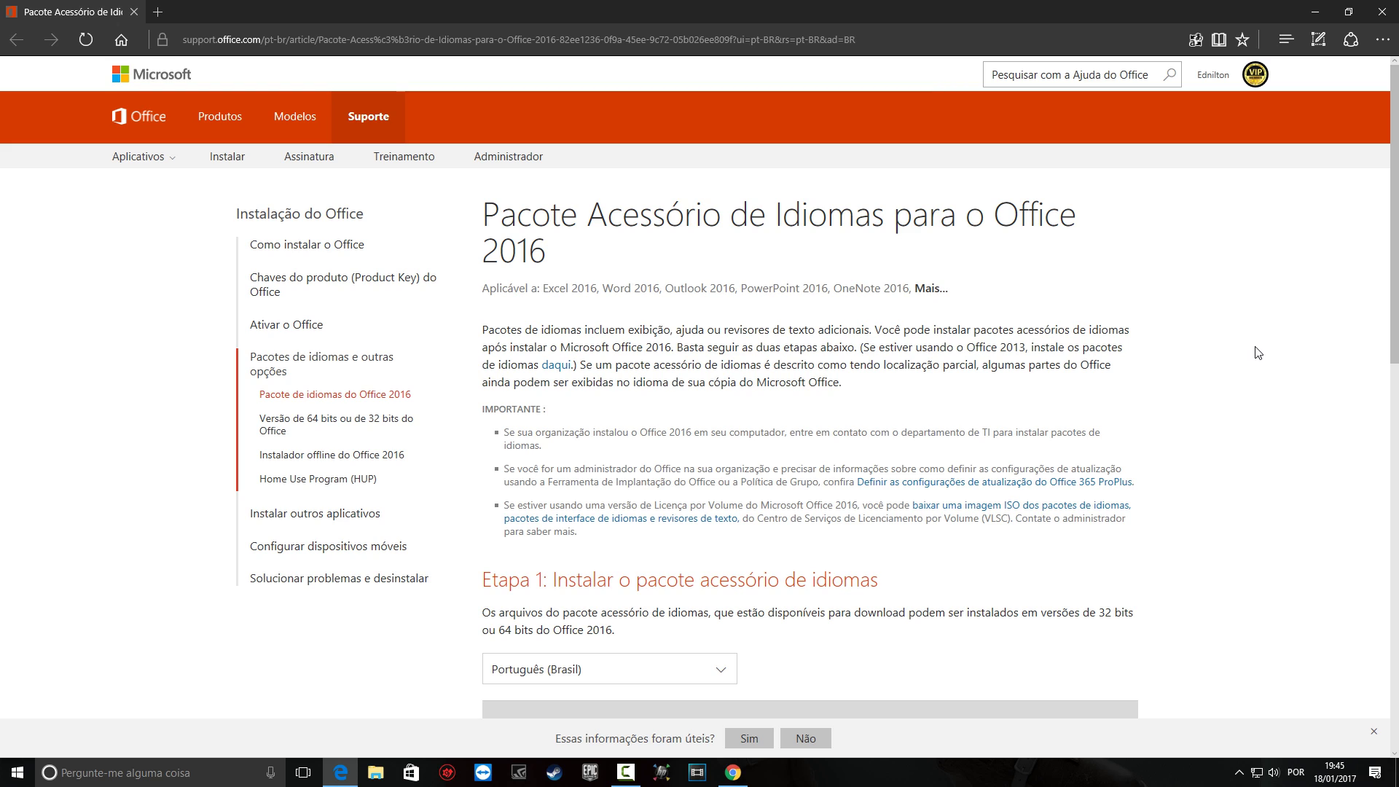